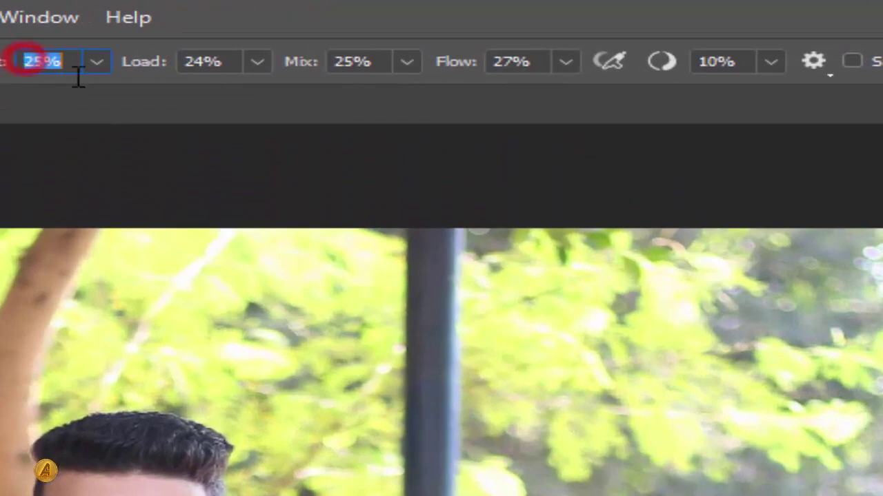
Review the Mixer Brush's Wet, Load, Mix and Flow settings
click(195, 61)
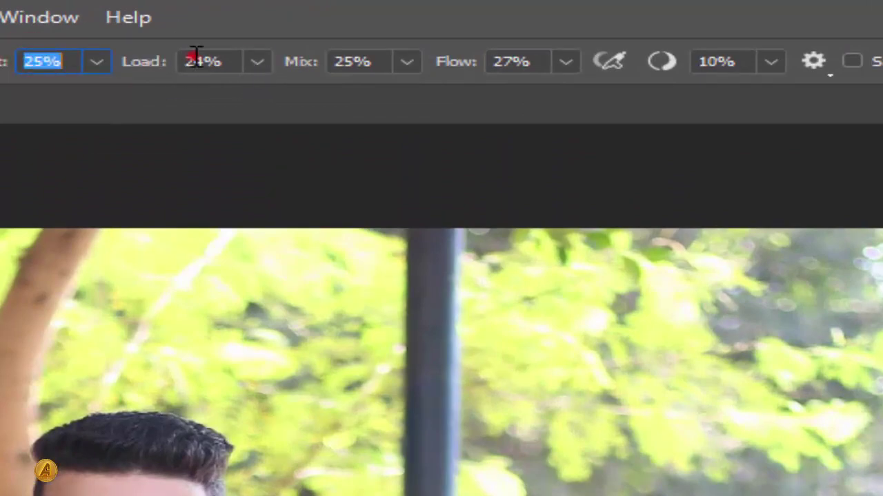
click(336, 62)
click(494, 62)
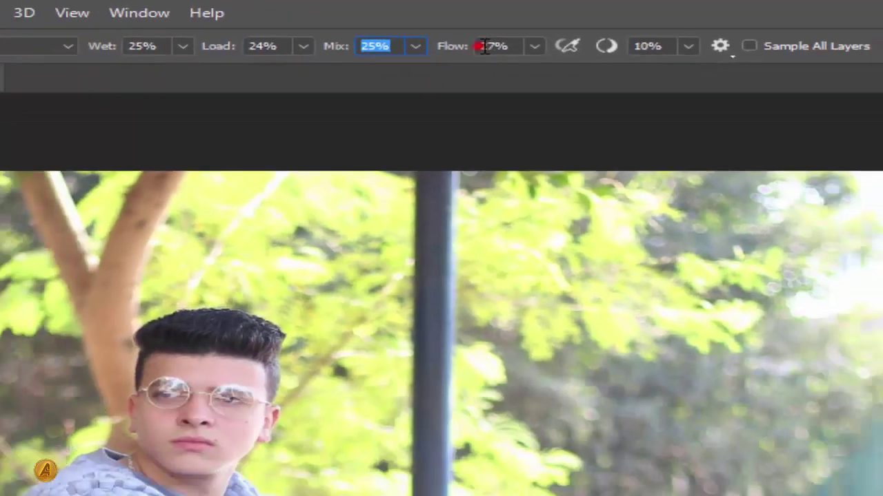
click(163, 484)
Remove the small dark spots on the centre and side of the forehead with the Spot Healing Brush at sizes 20 and 9
scroll(323, 200, up, 3)
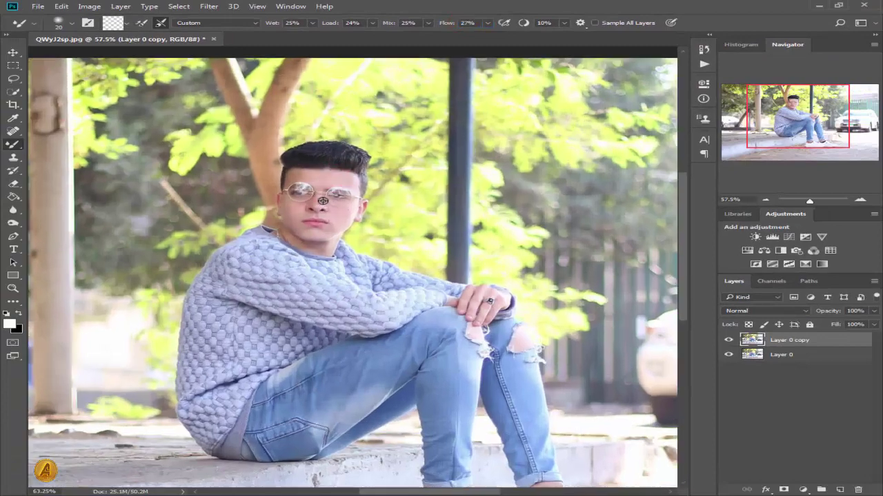
scroll(322, 200, up, 4)
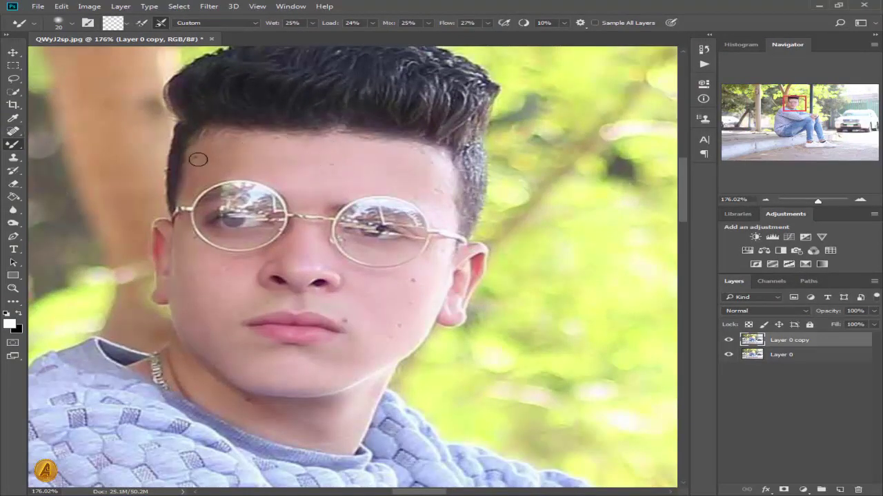
click(14, 130)
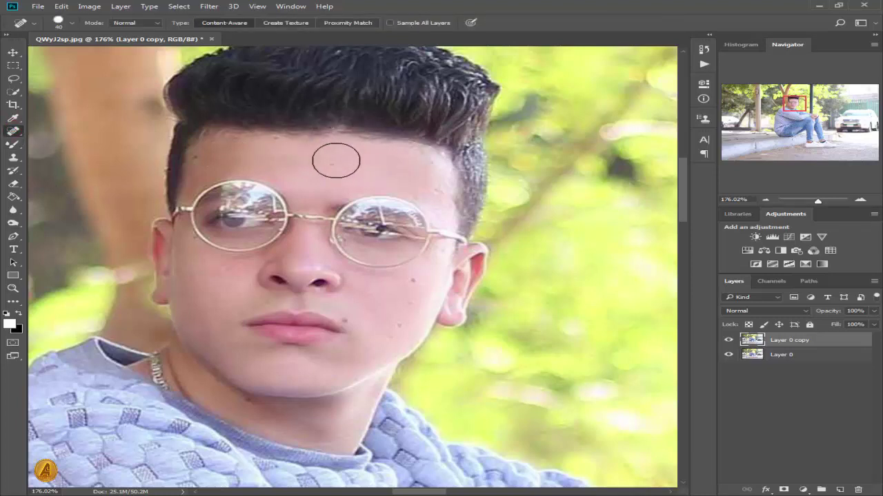
key(bracketleft)
key(bracketleft)
click(334, 164)
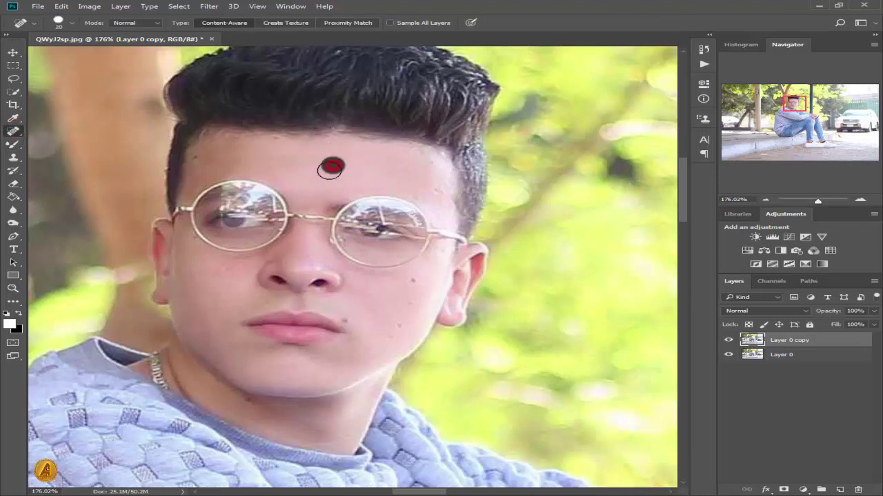
key(bracketleft)
key(bracketleft)
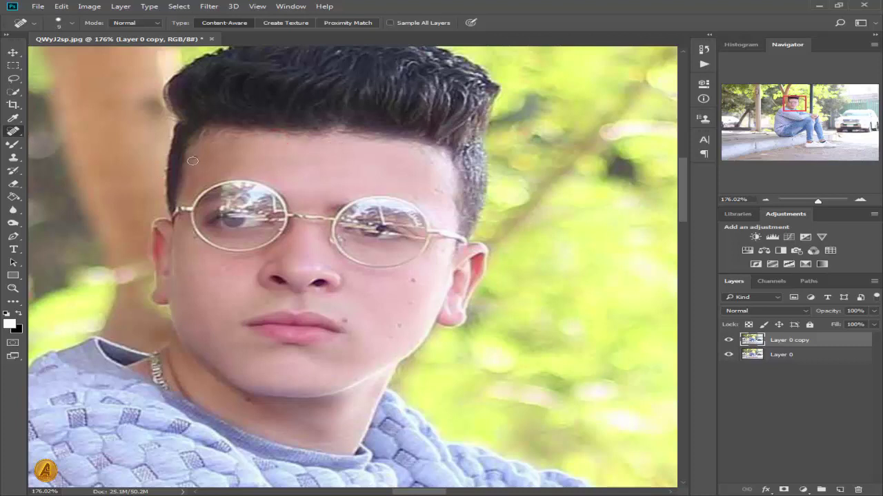
Heal the remaining blemishes on the temple, cheek, mouth corner and neck with a Spot Healing Brush sized 10 to 15
key(bracketright)
key(bracketright)
click(437, 192)
click(412, 280)
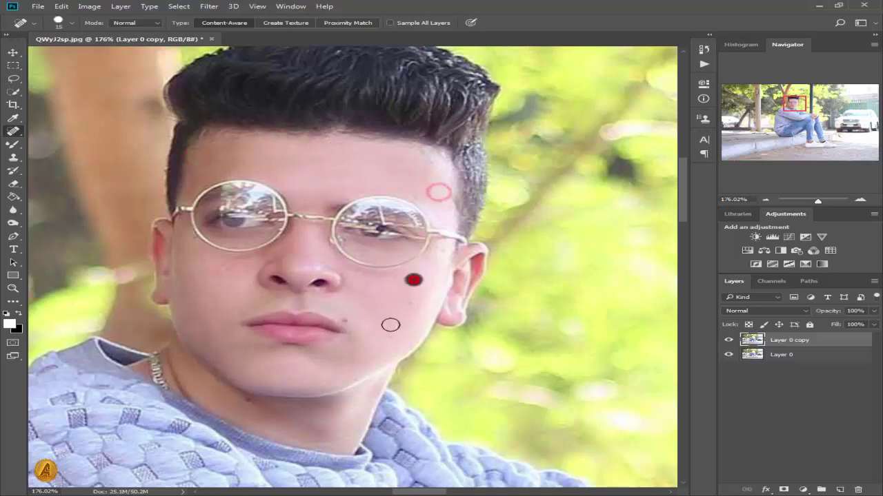
click(400, 322)
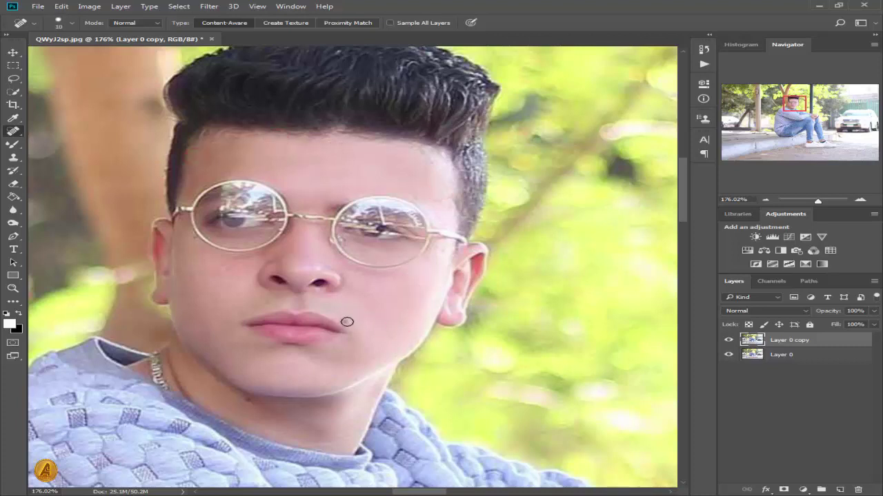
click(392, 338)
click(246, 400)
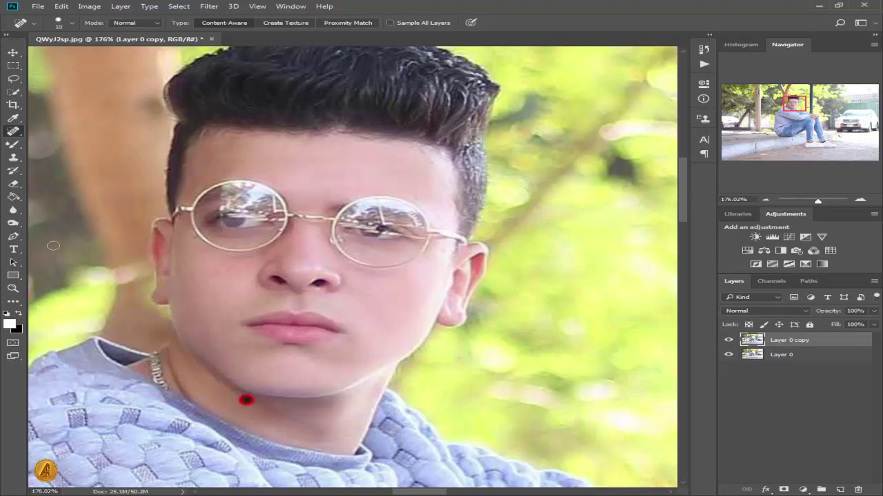
Smooth the forehead skin from temple to temple and above the glasses with short Mixer Brush strokes at about size 25
click(8, 147)
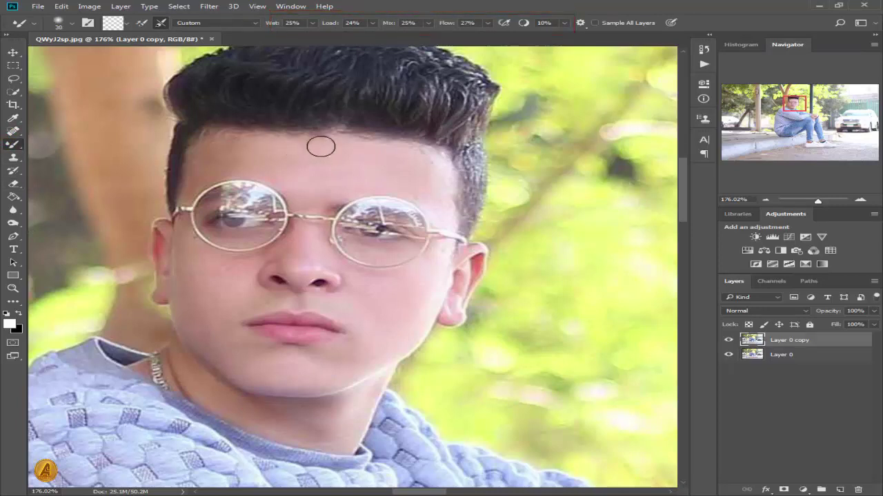
mouse_move(424, 164)
mouse_down()
mouse_move(373, 156)
mouse_move(417, 157)
mouse_up()
drag(417, 189, 418, 191)
drag(443, 219, 445, 221)
click(409, 180)
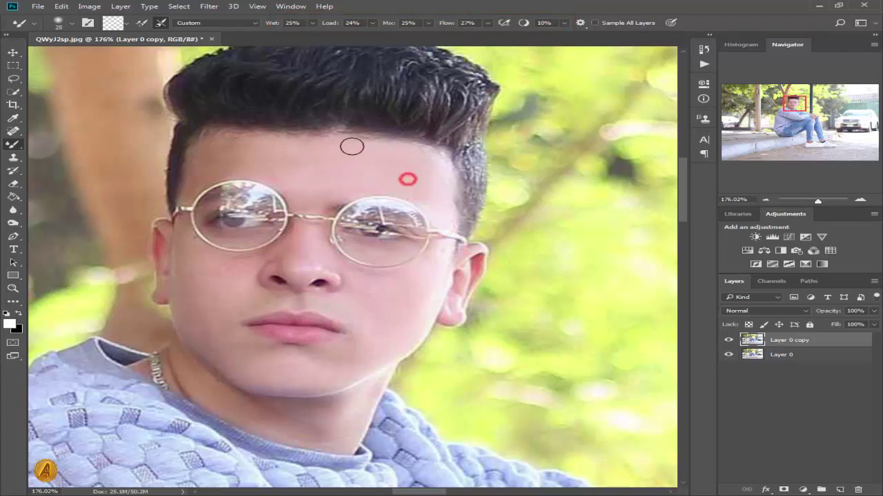
click(351, 146)
click(310, 149)
click(252, 143)
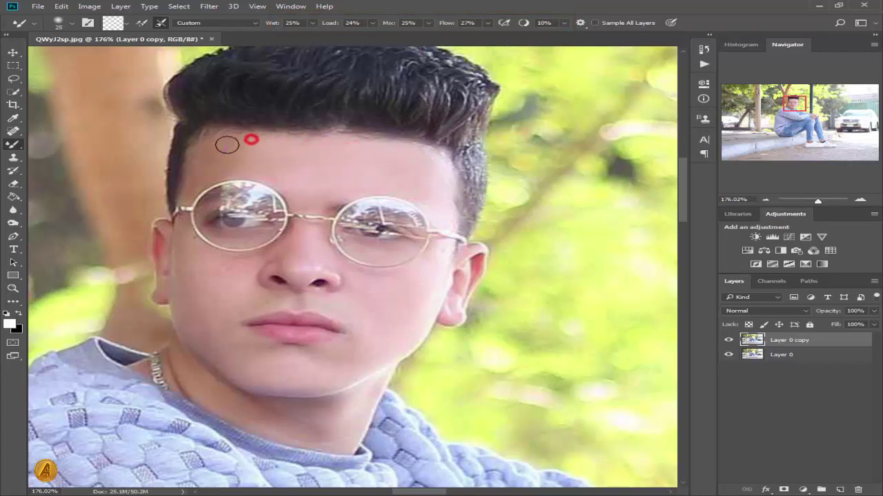
click(212, 151)
click(295, 158)
click(290, 172)
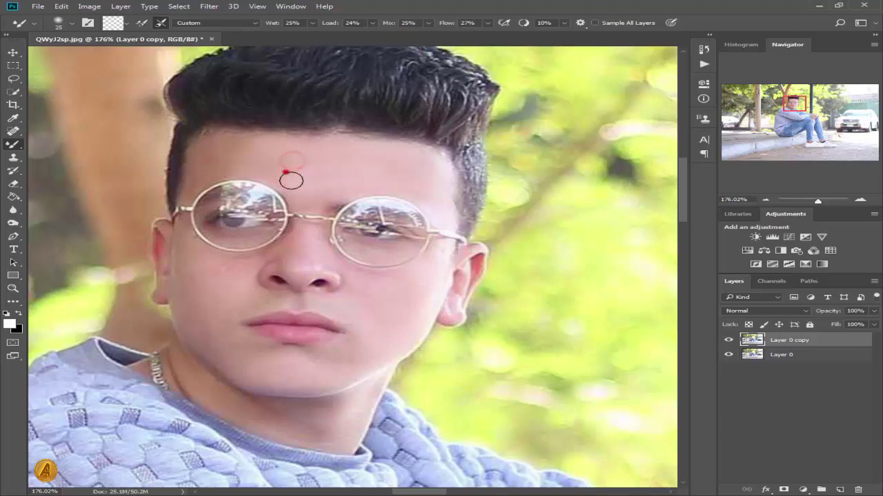
click(284, 171)
click(333, 185)
click(342, 188)
click(292, 176)
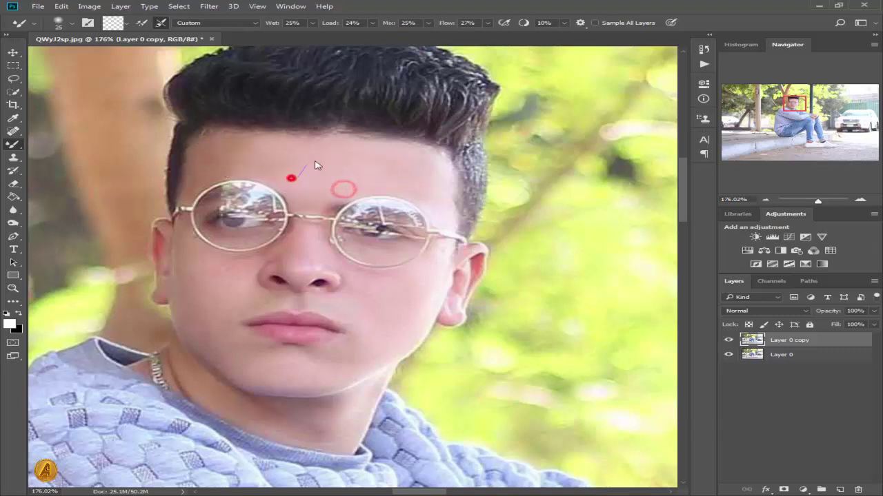
click(379, 178)
click(433, 165)
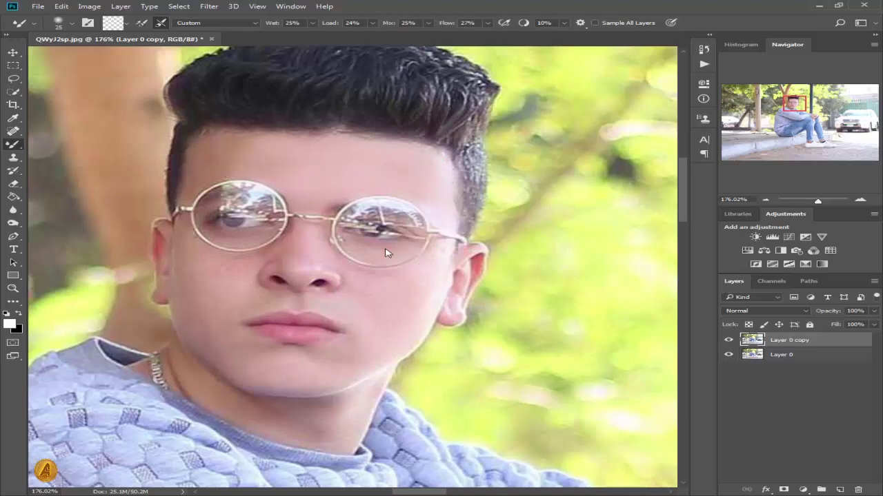
click(435, 195)
Blend the skin on both cheeks, beside the nose and along the jawline with the Mixer Brush at size 25
click(428, 263)
mouse_move(417, 282)
mouse_down()
mouse_move(428, 317)
mouse_move(416, 296)
mouse_move(429, 287)
mouse_move(410, 341)
mouse_up()
mouse_move(372, 275)
mouse_down()
mouse_move(337, 260)
mouse_move(380, 303)
mouse_move(412, 273)
mouse_move(343, 264)
mouse_up()
mouse_move(419, 314)
mouse_down()
mouse_move(335, 354)
mouse_move(335, 379)
mouse_up()
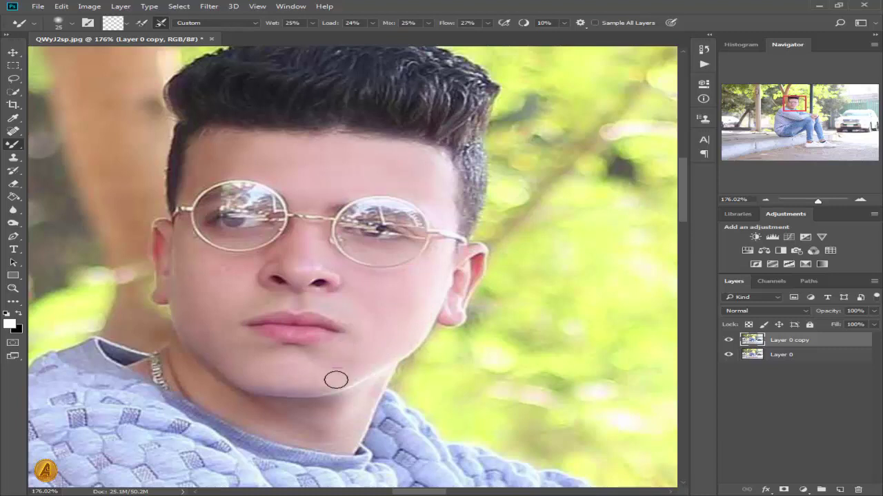
drag(400, 339, 361, 368)
mouse_move(378, 295)
mouse_down()
mouse_move(303, 233)
mouse_move(305, 267)
mouse_move(288, 235)
mouse_move(224, 266)
mouse_move(275, 256)
mouse_move(181, 266)
mouse_move(191, 280)
mouse_move(211, 270)
mouse_move(208, 291)
mouse_move(240, 257)
mouse_move(185, 292)
mouse_up()
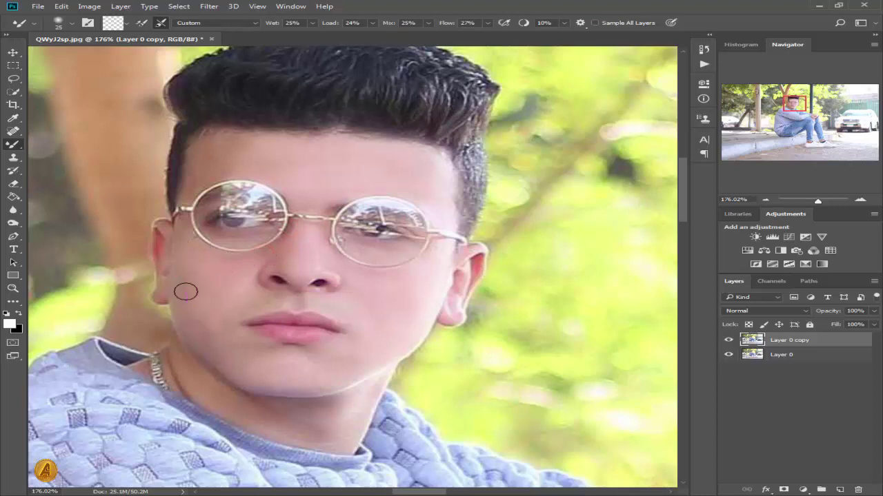
Smooth the forehead again and blend the skin around the lips and chin with the Mixer Brush
mouse_move(331, 179)
mouse_down()
mouse_move(323, 192)
mouse_move(274, 169)
mouse_up()
drag(230, 142, 207, 154)
mouse_move(260, 295)
mouse_down()
mouse_move(353, 312)
mouse_move(335, 311)
mouse_up()
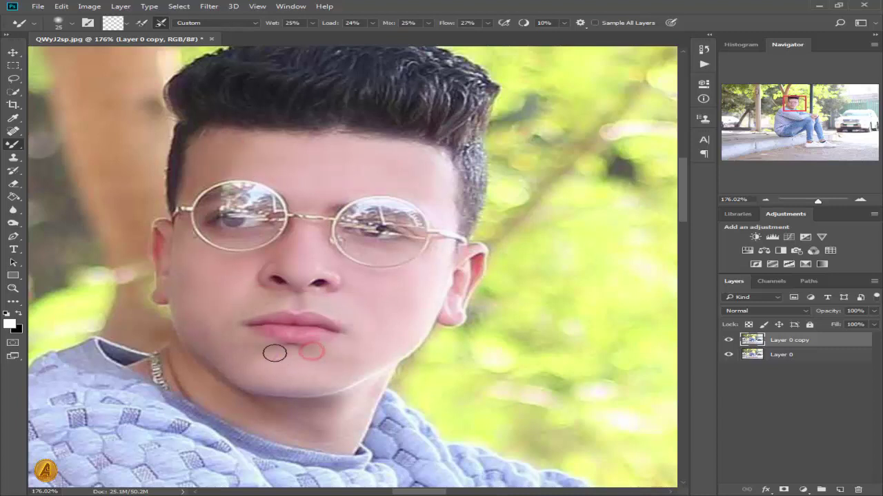
drag(266, 346, 233, 359)
mouse_move(231, 357)
mouse_down()
mouse_move(206, 341)
mouse_move(231, 364)
mouse_up()
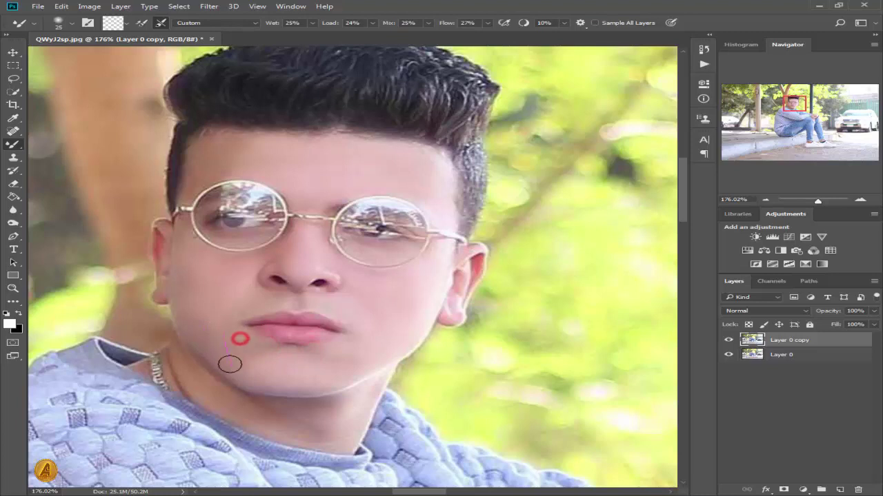
mouse_move(295, 381)
mouse_down()
mouse_move(345, 347)
mouse_move(363, 313)
mouse_up()
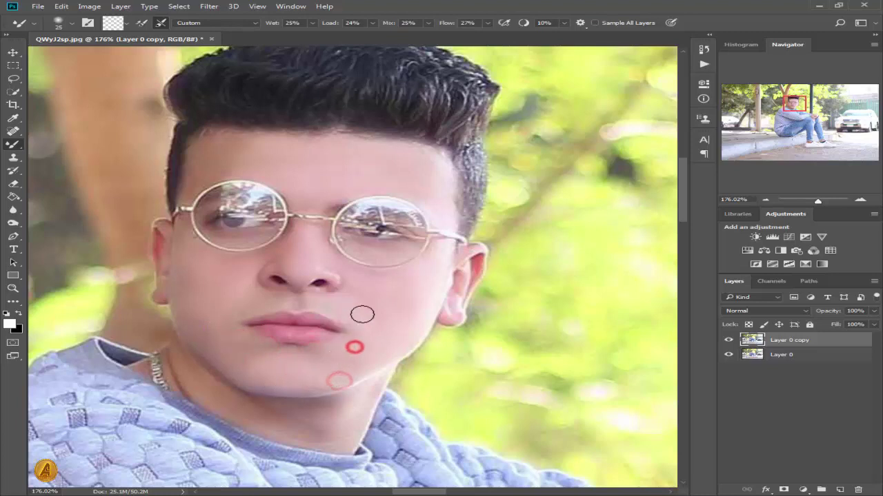
Touch up the jaw, the cheek and the area between the eyebrows with the Mixer Brush
click(401, 339)
click(420, 278)
click(292, 192)
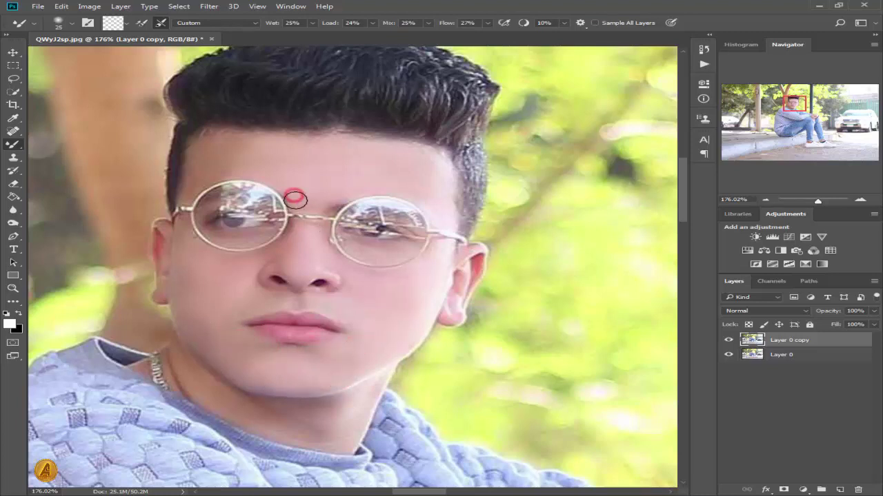
click(300, 176)
Smooth the neck skin between the jawline and the sweater collar with the Mixer Brush
scroll(303, 190, down, 3)
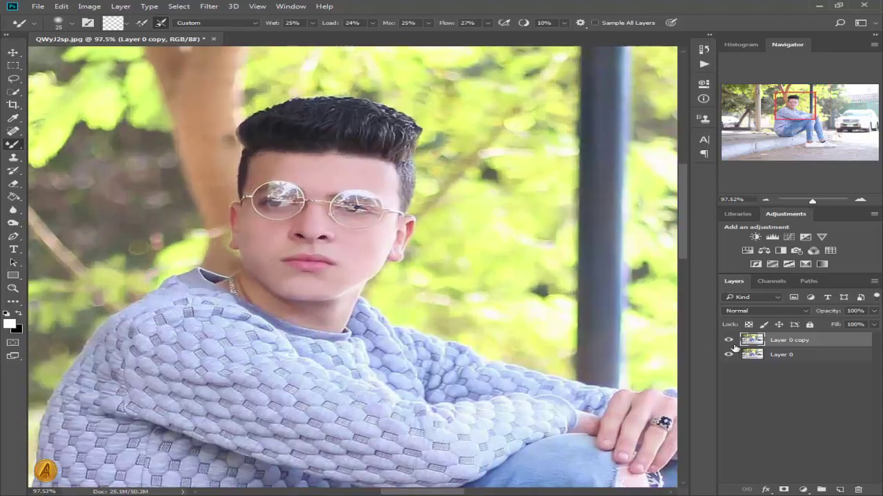
scroll(366, 203, down, 2)
scroll(366, 203, up, 6)
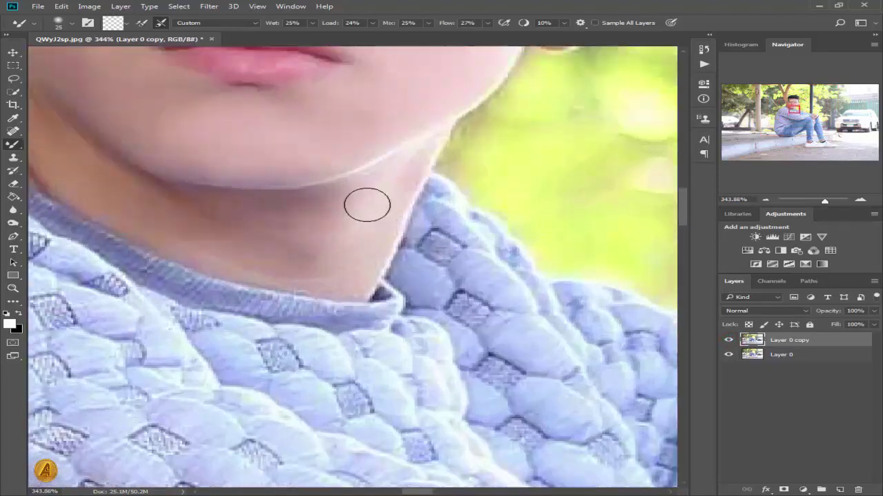
click(391, 180)
click(328, 256)
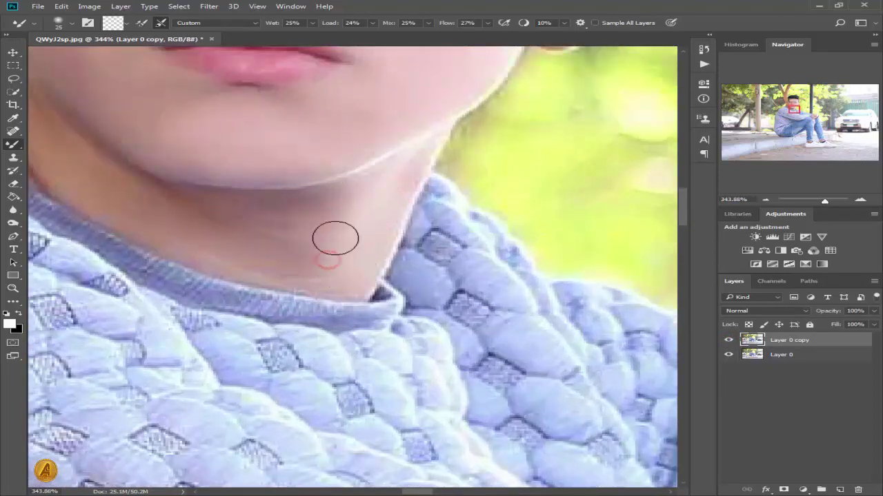
click(348, 232)
click(341, 197)
click(64, 151)
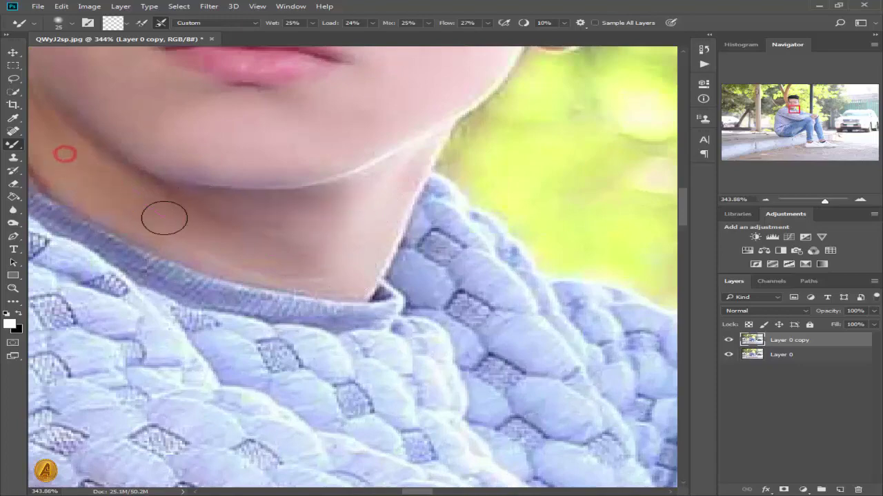
click(306, 275)
Open the SkinFiner filter on the Layer 0 copy and enlarge its preview to fill the viewing area
scroll(303, 227, down, 8)
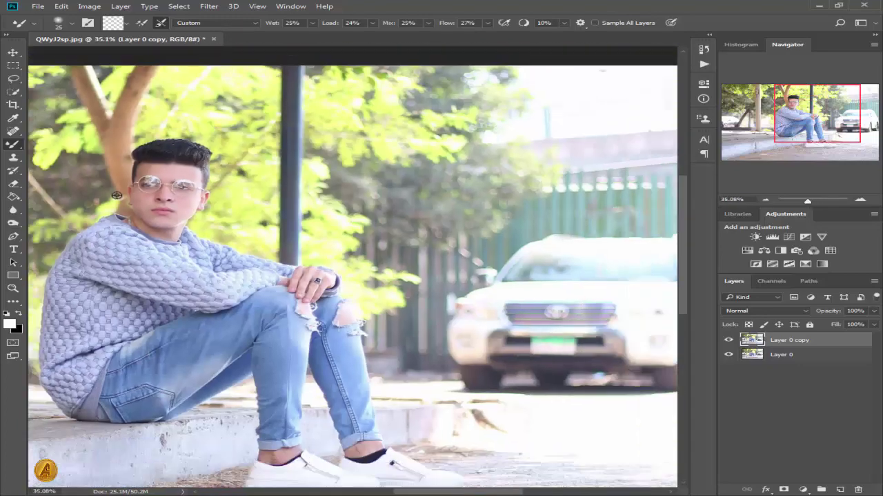
scroll(298, 168, up, 5)
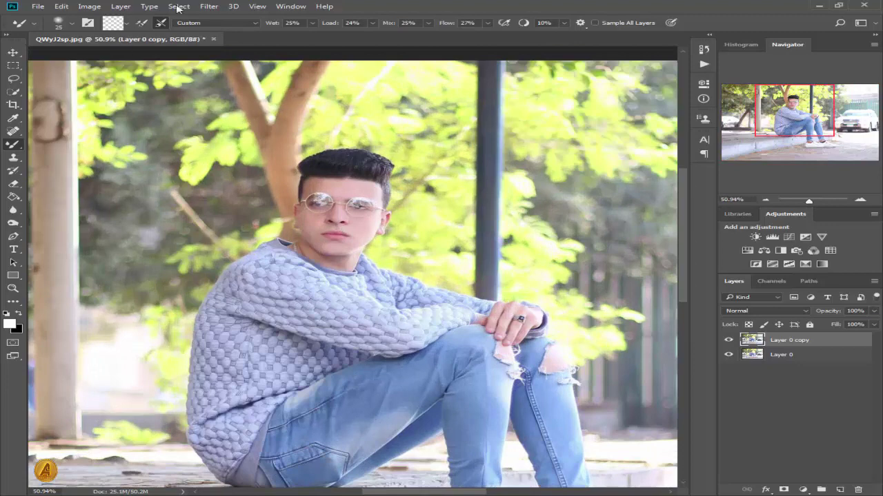
click(216, 6)
mouse_move(381, 238)
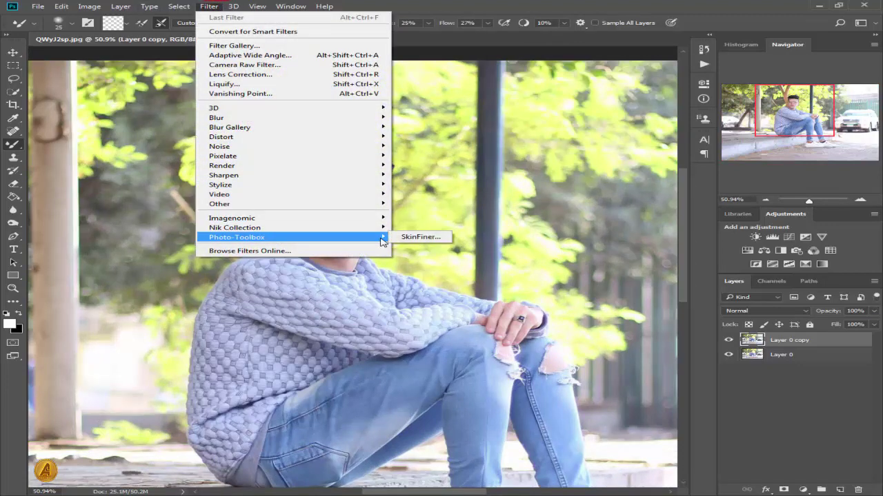
click(420, 238)
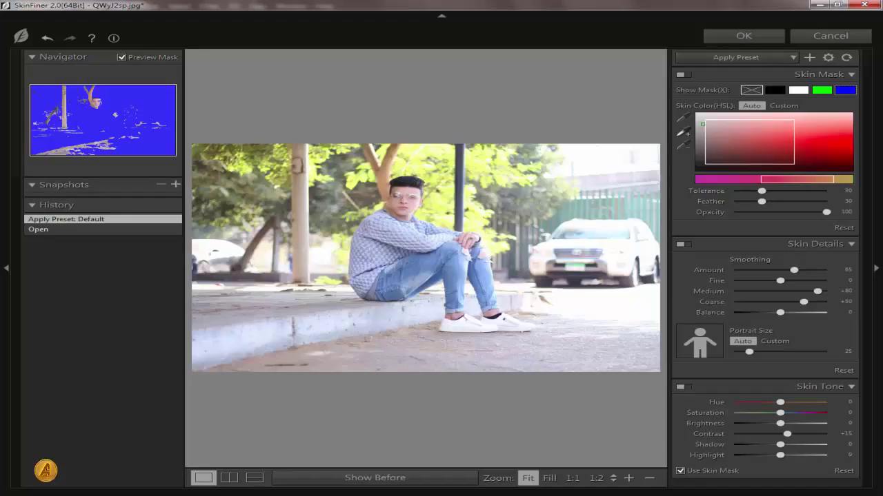
click(629, 479)
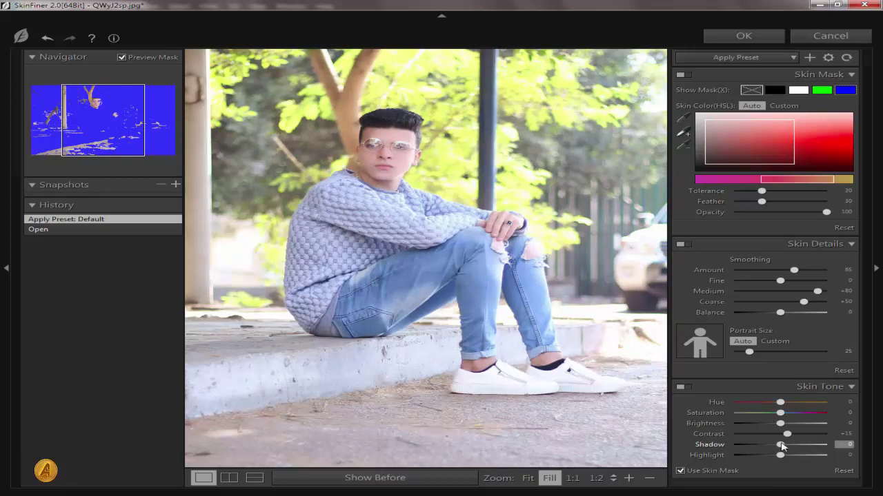
Set the skin tone to Brightness -18, Contrast +41, Shadow -29 and Highlight -8, and apply the filter
drag(767, 451, 763, 427)
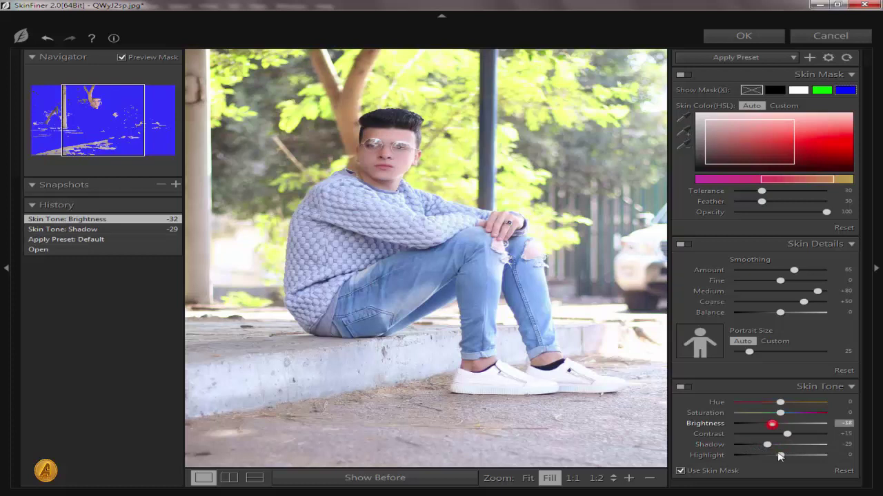
drag(780, 457, 800, 455)
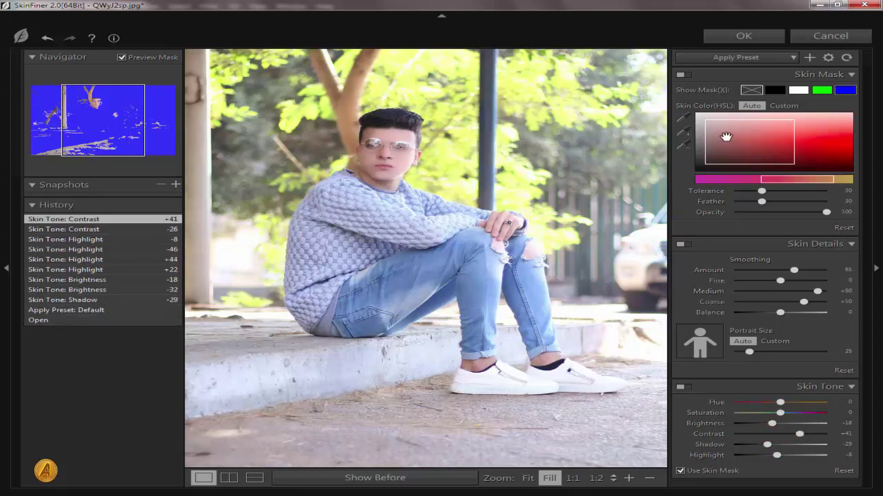
click(733, 36)
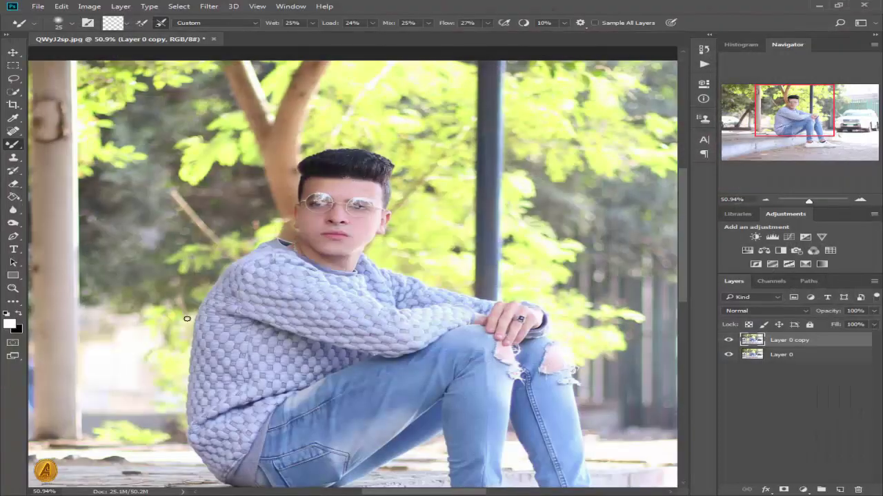
Compare the photo before and after the retouch by hiding and showing Layer 0 copy twice
click(729, 341)
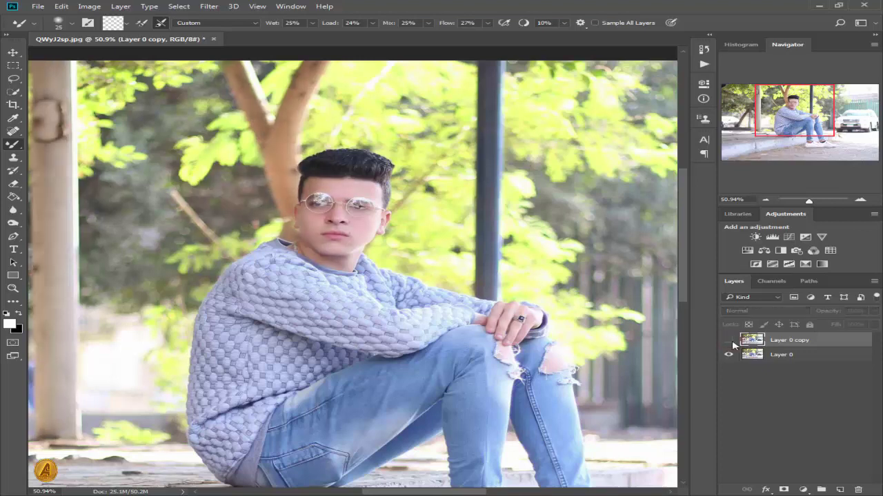
click(728, 340)
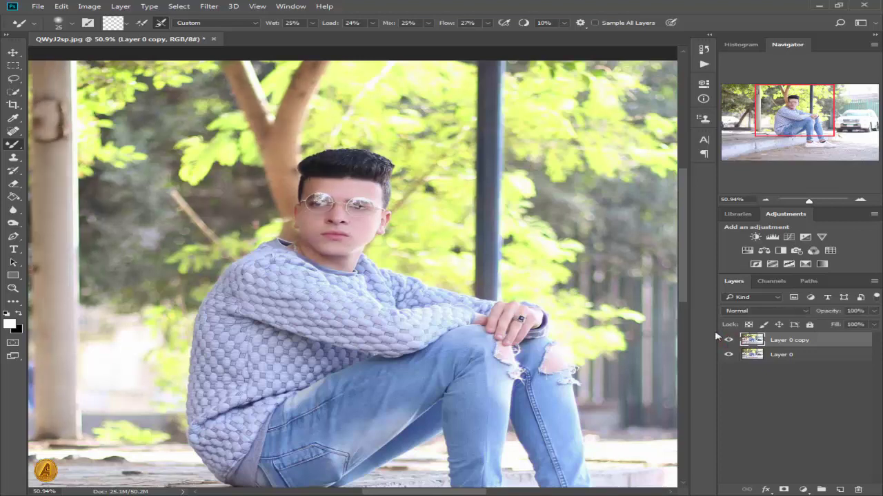
click(729, 341)
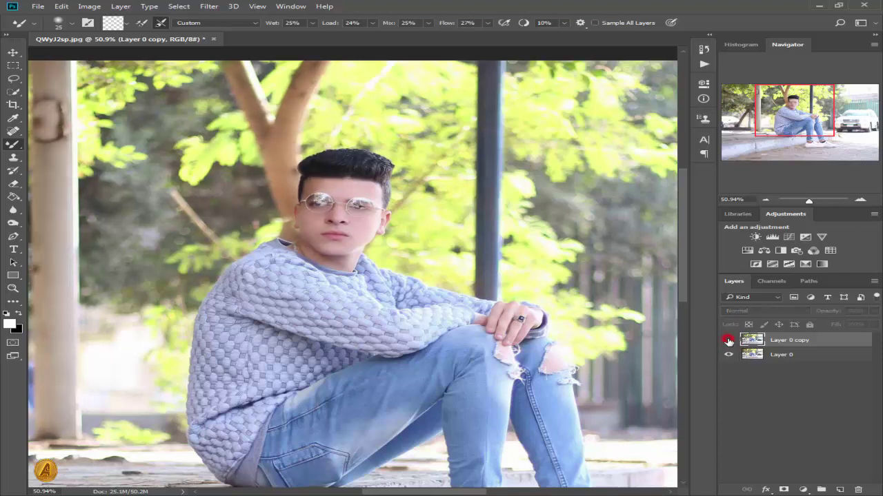
click(728, 340)
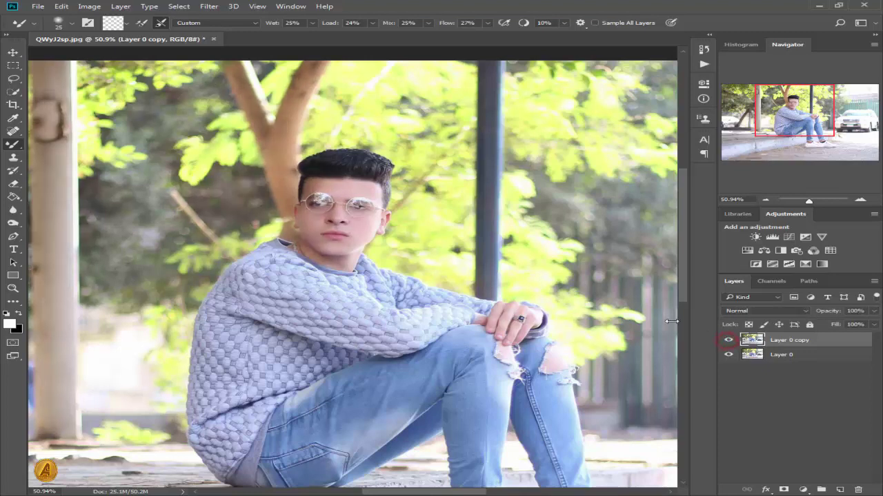
Select the hair on top of the man's head with the Quick Selection tool on Layer 0 copy
click(11, 91)
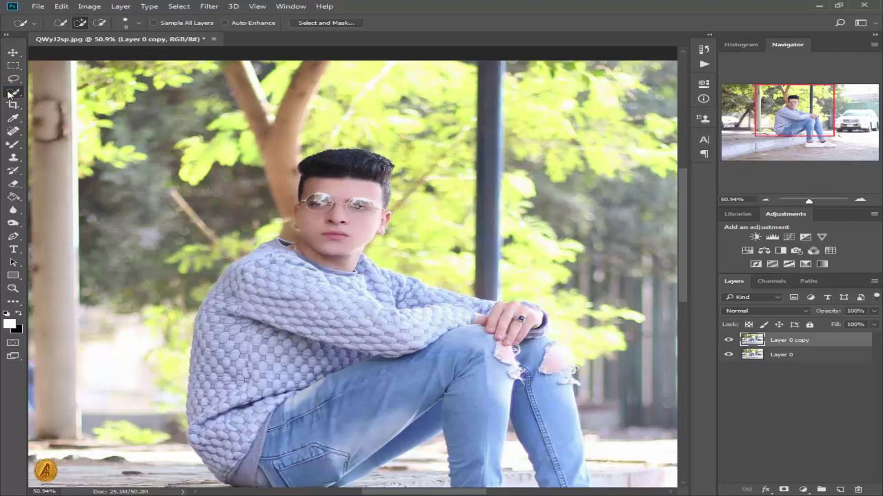
right_click(9, 93)
click(43, 91)
mouse_move(336, 163)
mouse_down()
mouse_move(345, 158)
mouse_move(324, 155)
mouse_move(360, 159)
mouse_up()
scroll(360, 159, up, 2)
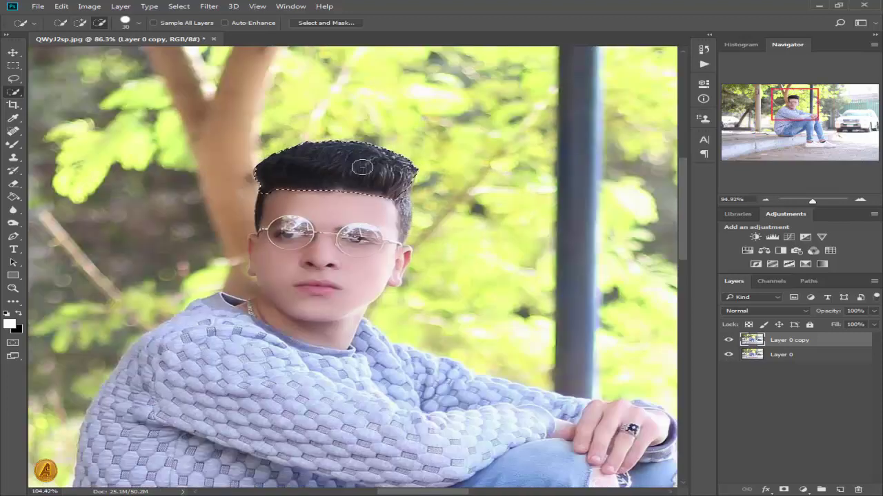
Refine the hair selection along its right edge and the hairline, removing forehead skin from it
drag(483, 245, 468, 228)
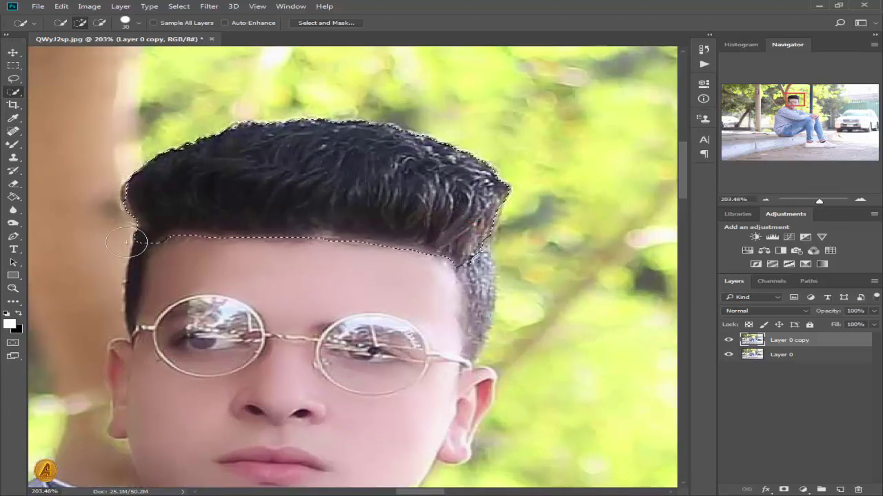
mouse_move(162, 247)
mouse_down()
mouse_move(149, 246)
mouse_move(174, 255)
mouse_move(149, 240)
mouse_up()
click(219, 252)
click(146, 241)
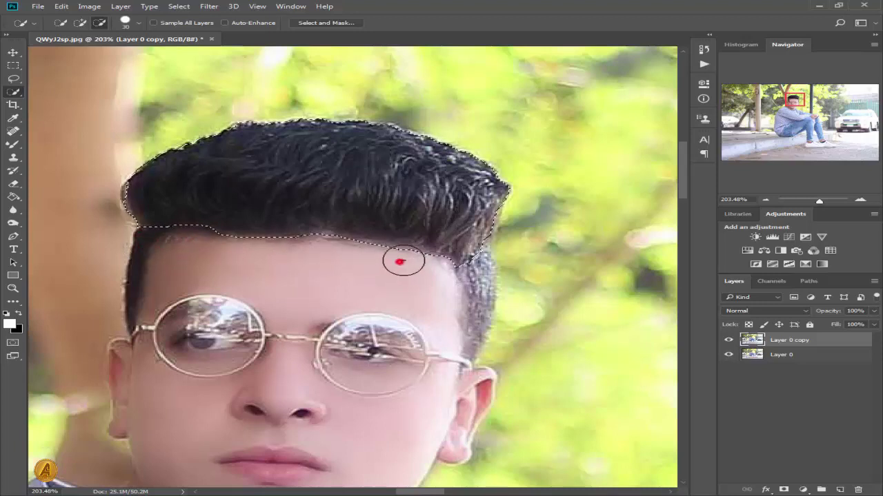
alt+click(363, 251)
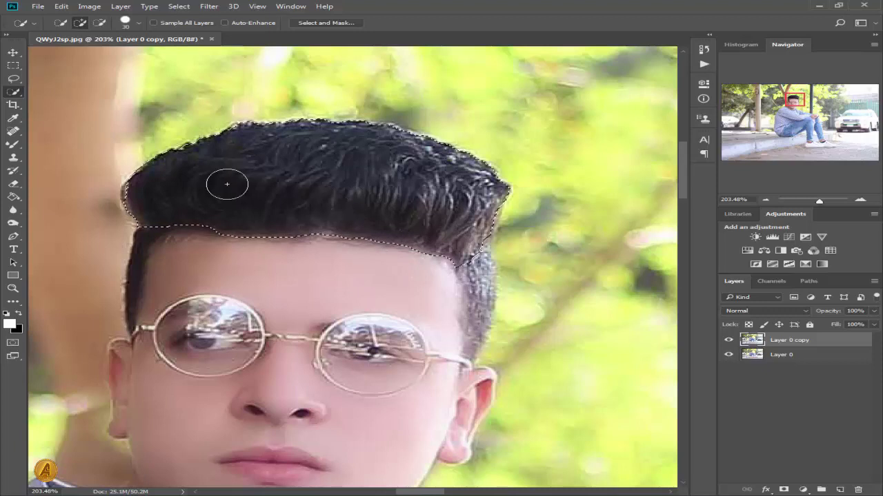
Warp the selected hair upward and slightly outward on both sides to give it more volume, apply the transformation and deselect
key(ctrl+t)
right_click(332, 159)
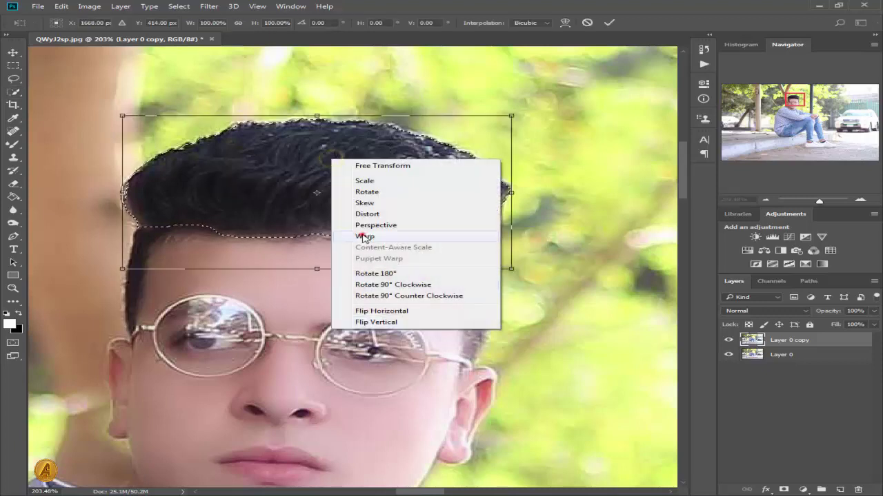
click(362, 238)
drag(483, 126, 487, 112)
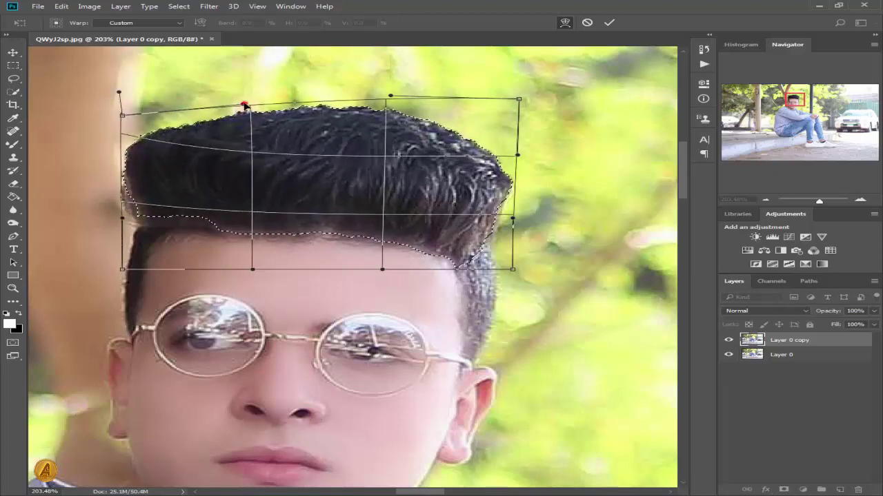
drag(122, 270, 113, 312)
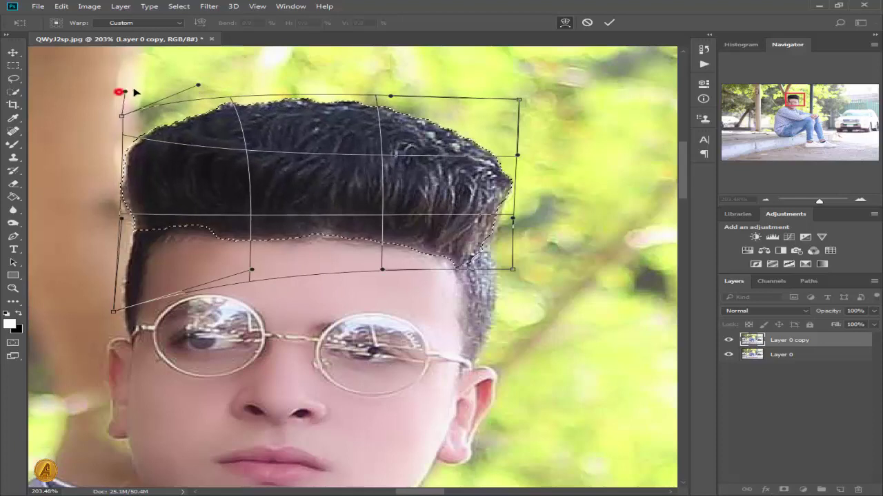
drag(122, 91, 108, 99)
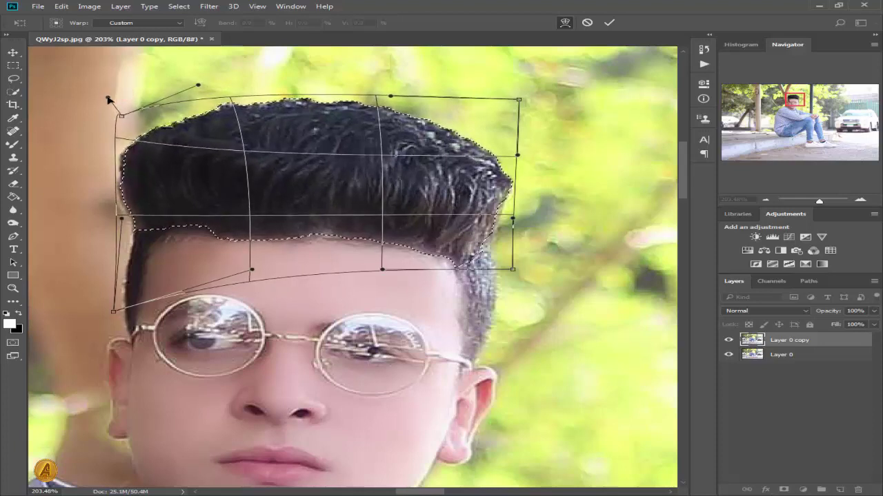
drag(518, 157, 526, 128)
key(Return)
key(w)
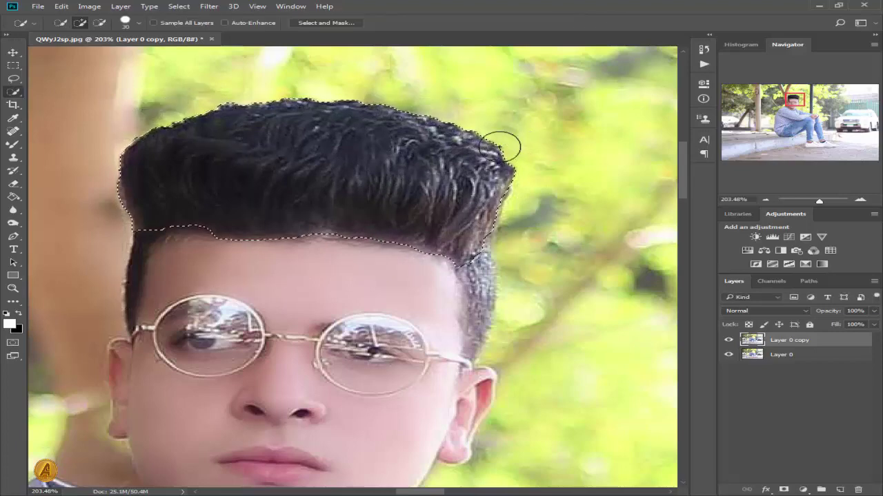
key(ctrl+d)
Examine the reshaped hair in the whole photo, comparing it with Layer 0 copy hidden and shown
scroll(387, 173, down, 6)
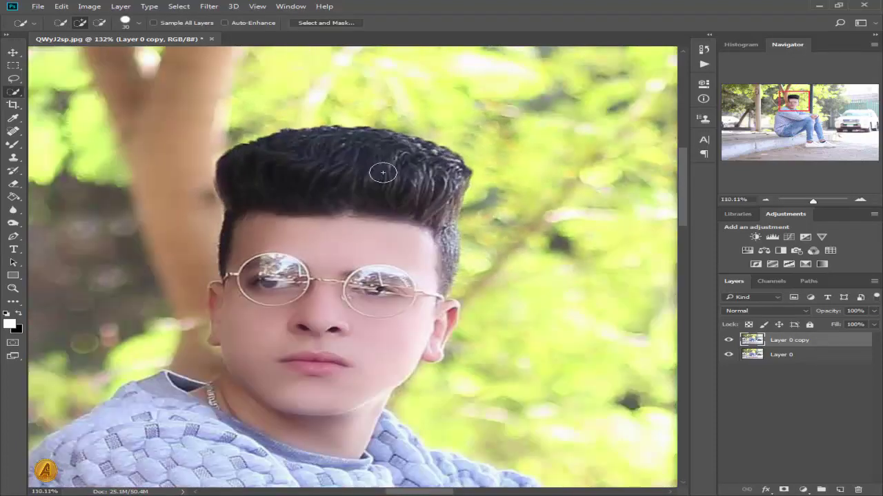
scroll(416, 176, down, 1)
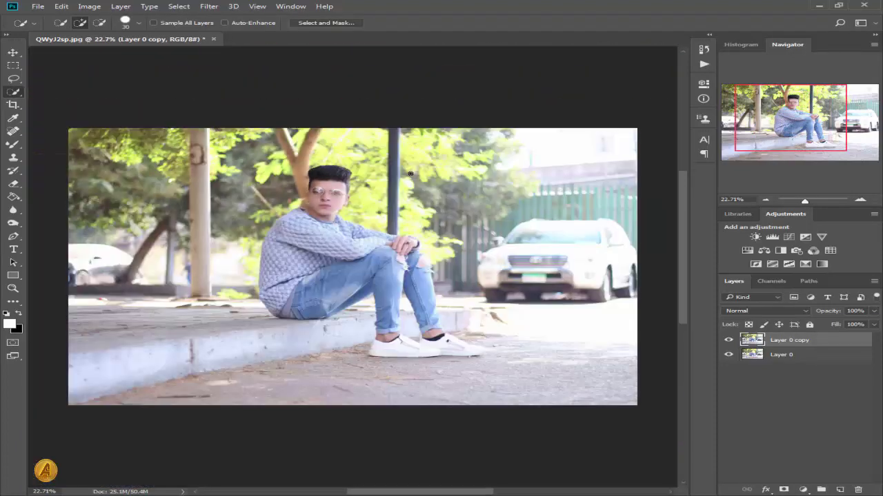
scroll(408, 174, up, 2)
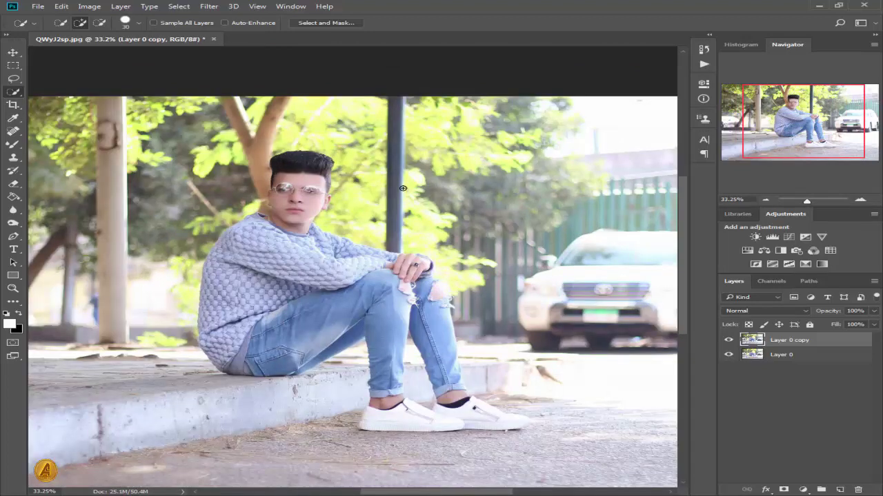
key(ctrl+d)
click(727, 340)
click(727, 340)
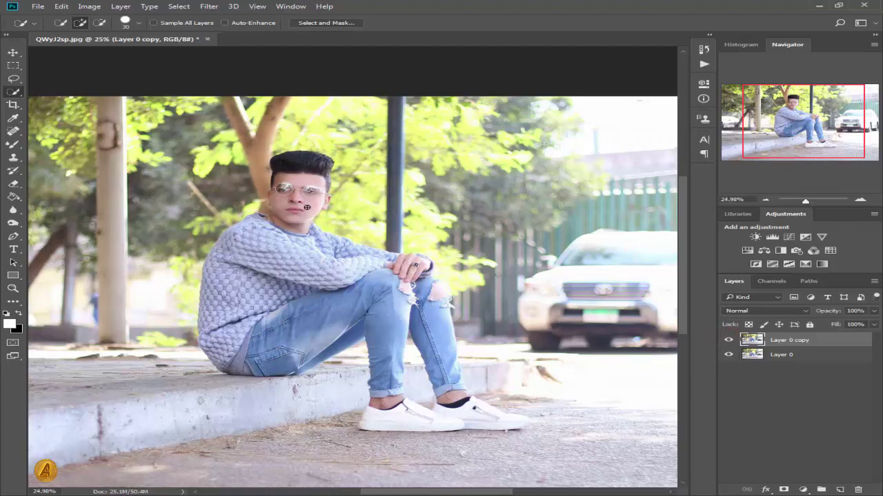
scroll(303, 180, down, 1)
scroll(309, 167, up, 2)
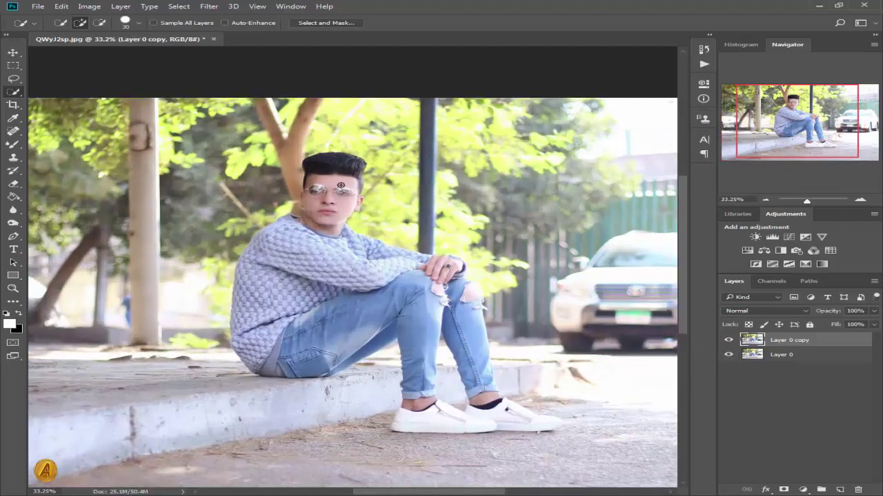
Add a Selective Color adjustment layer with the Yellows set to Cyan +30% and Black -77%
click(804, 489)
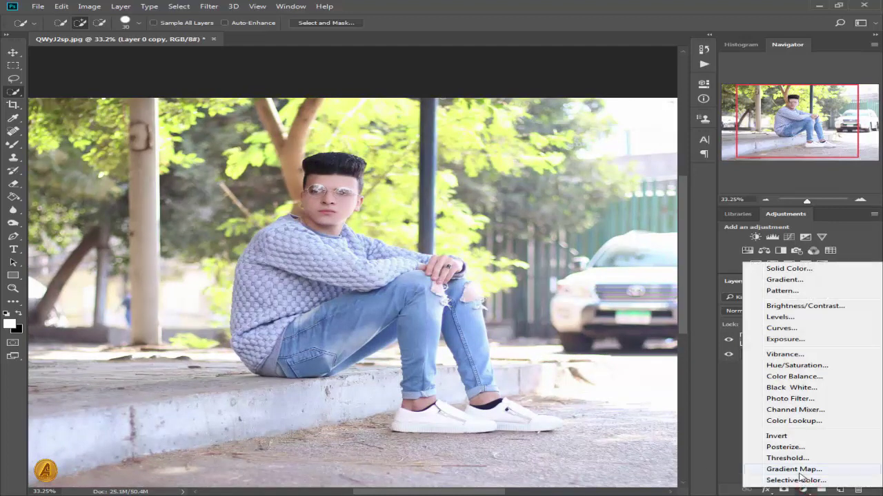
click(799, 480)
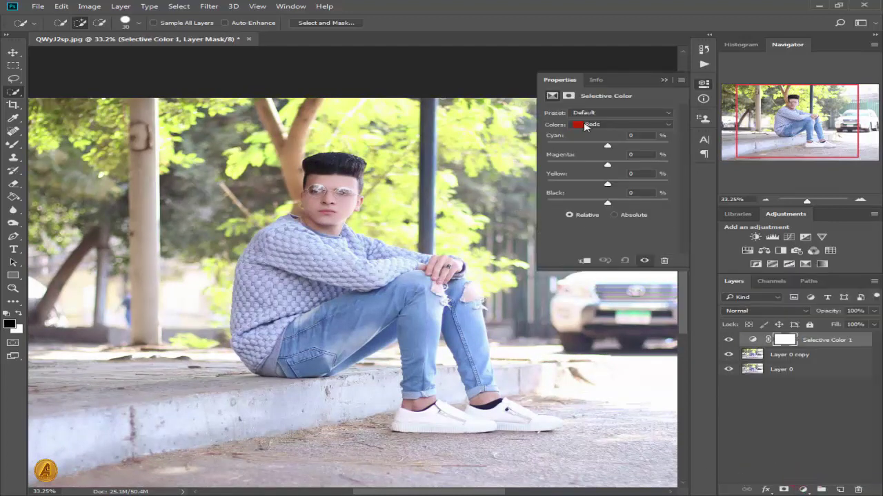
click(585, 125)
click(590, 144)
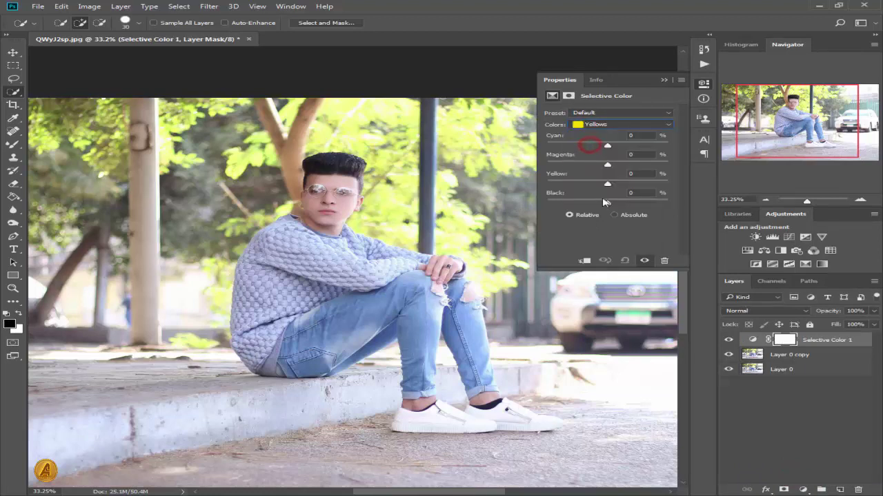
drag(607, 205, 551, 206)
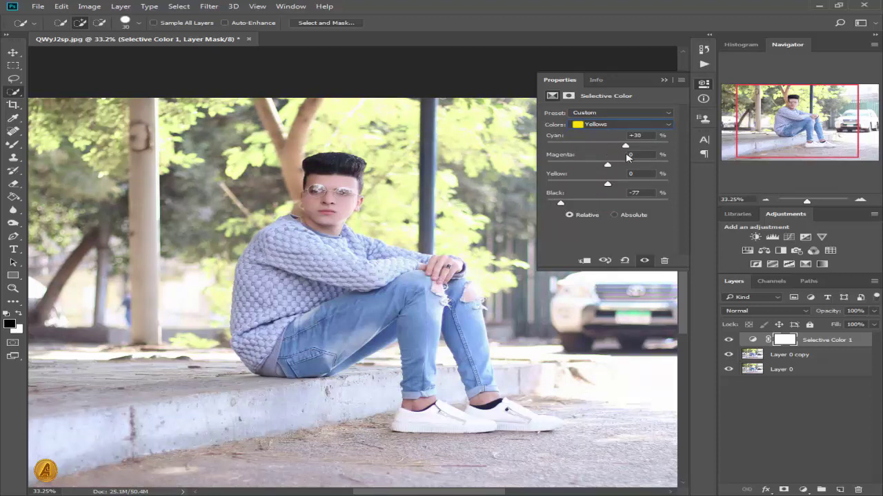
click(662, 81)
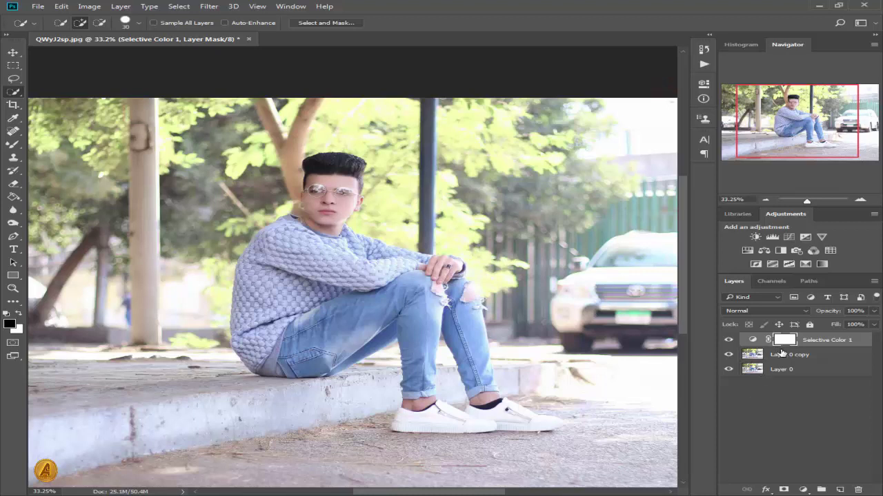
Check the Selective Color 1 effect and merge that adjustment layer with Layer 0 copy
click(729, 345)
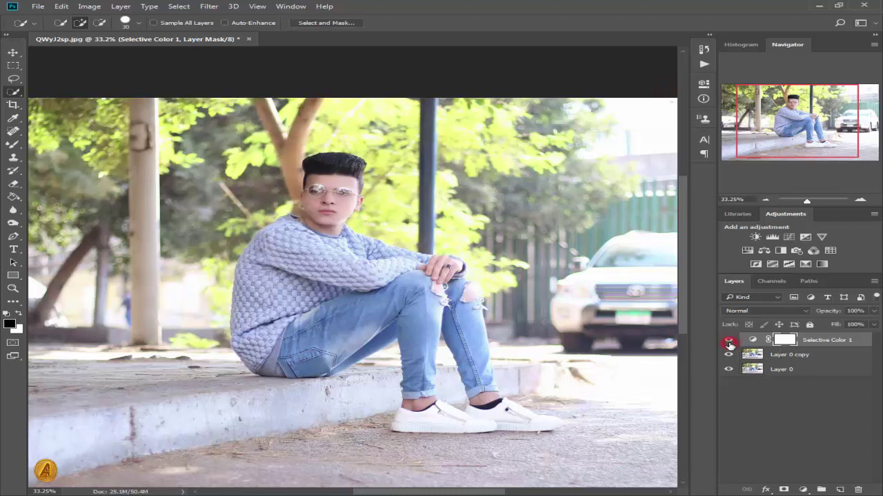
shift+click(823, 355)
right_click(843, 345)
click(694, 335)
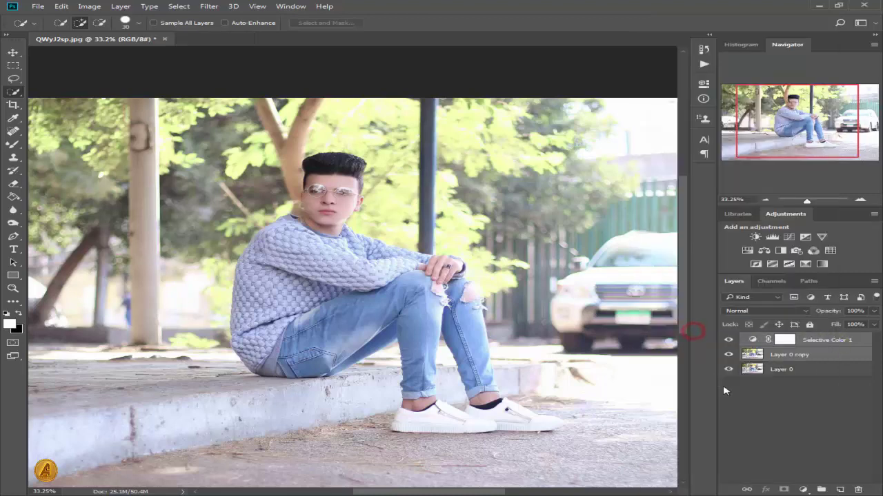
Add a Gradient Map adjustment layer above the merged layer using the Black, White gradient preset
click(803, 490)
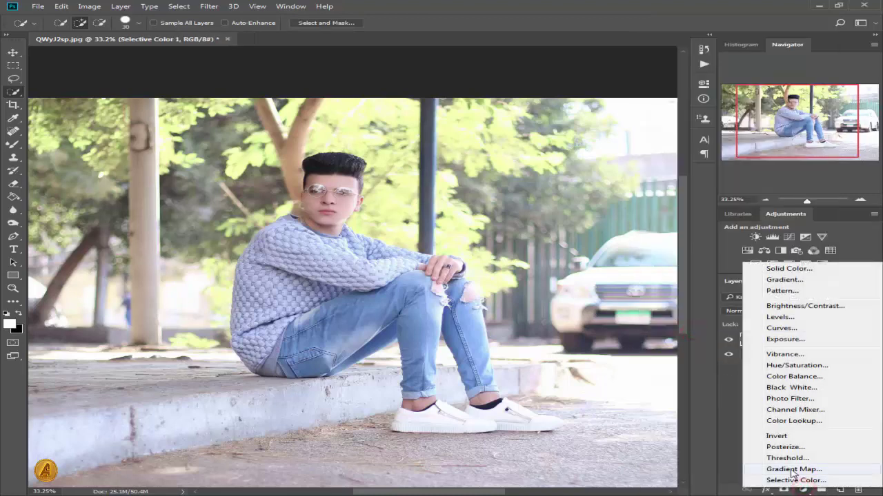
click(792, 470)
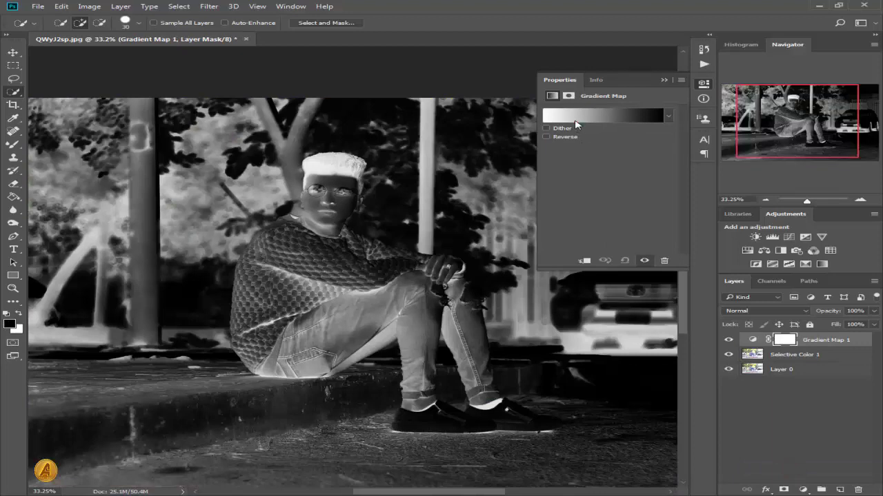
click(575, 117)
click(490, 113)
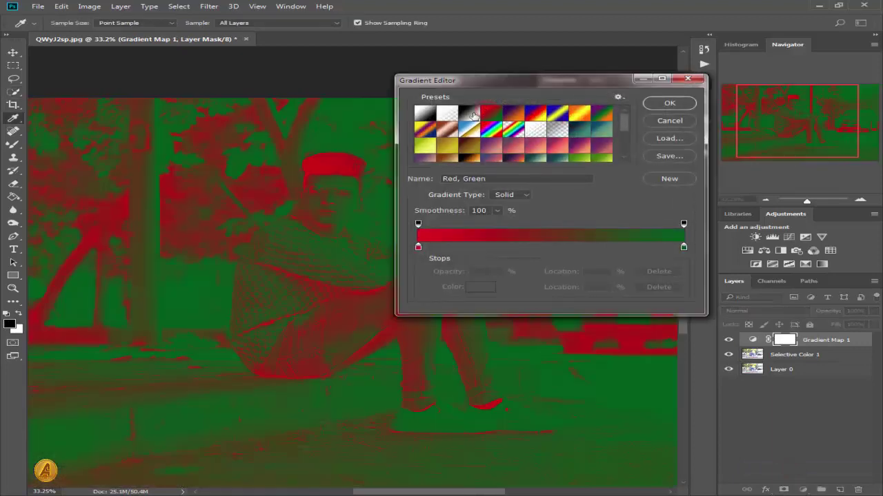
click(465, 114)
click(680, 108)
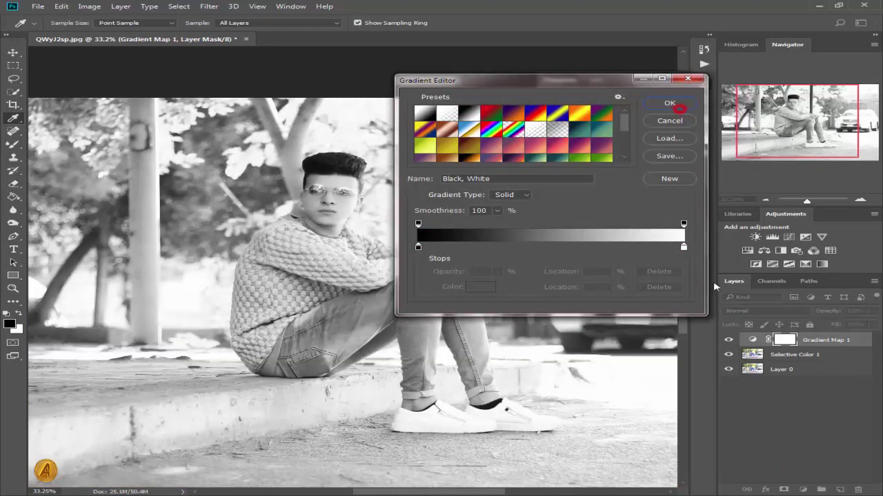
click(668, 103)
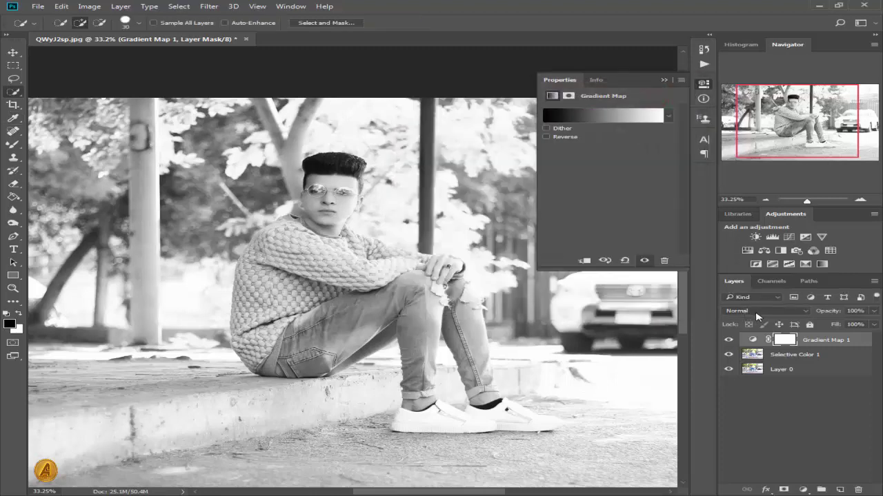
Blend the Gradient Map 1 layer in Overlay mode at 32% opacity
click(756, 316)
click(733, 381)
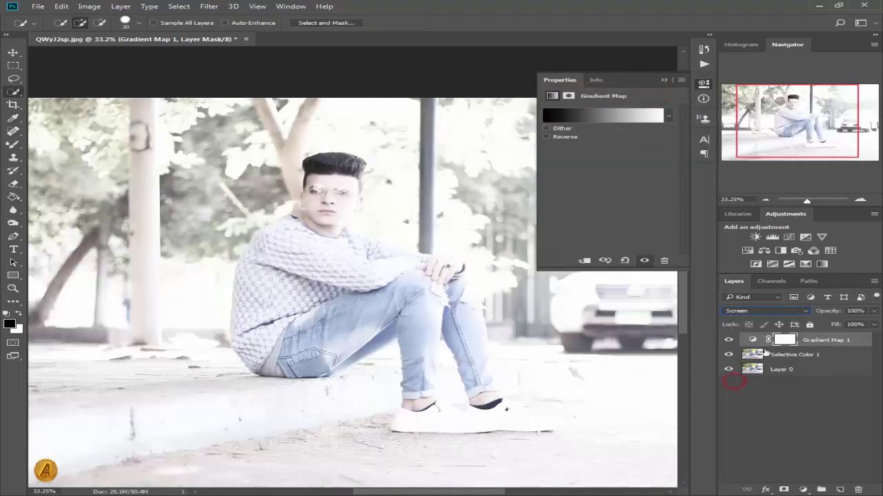
click(729, 313)
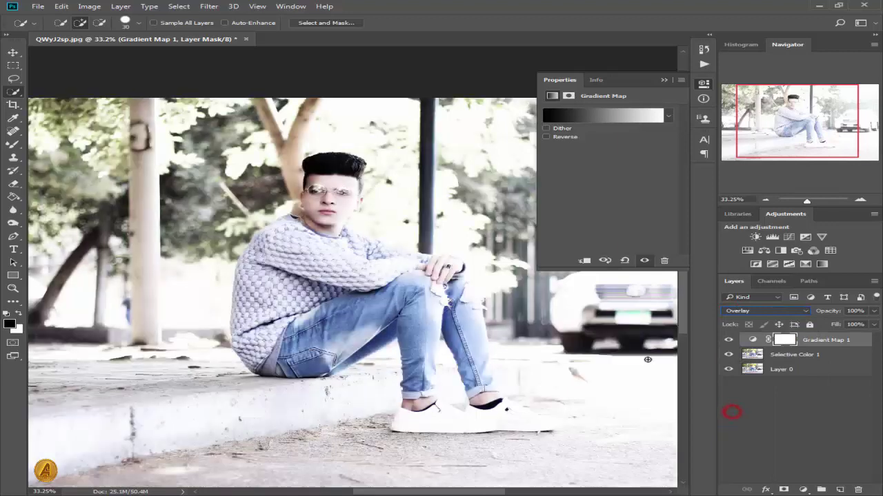
click(733, 412)
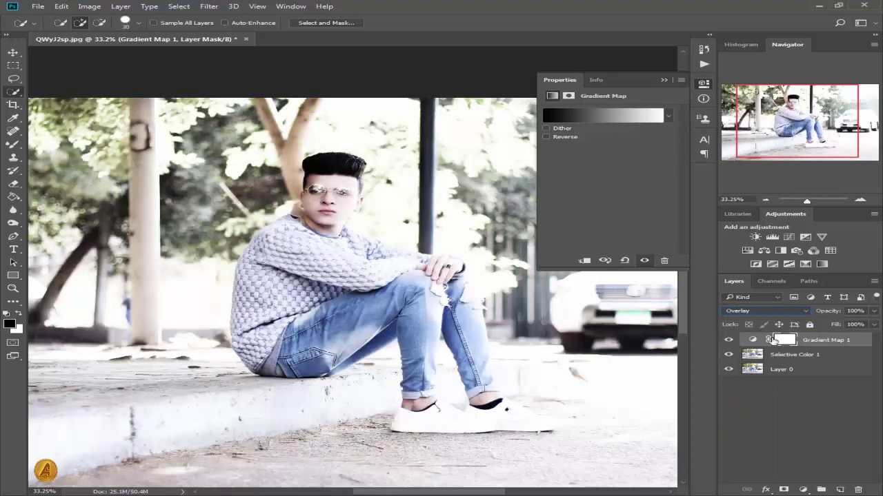
click(874, 311)
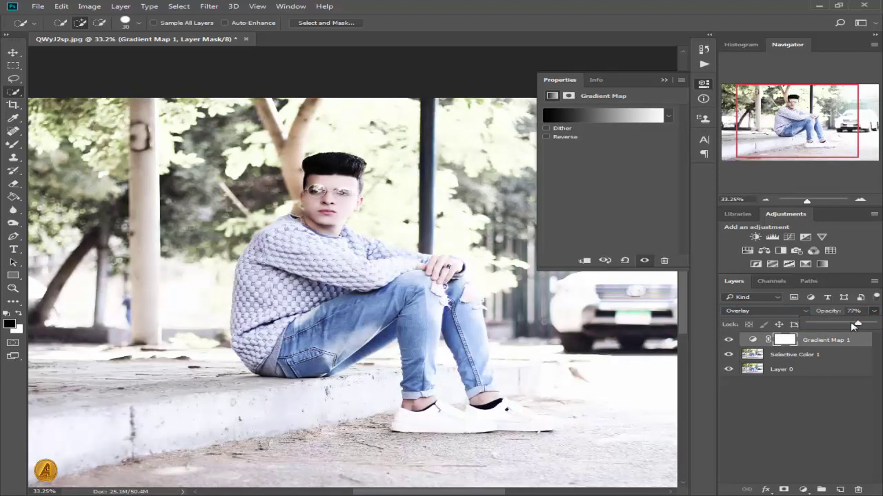
drag(852, 323, 829, 326)
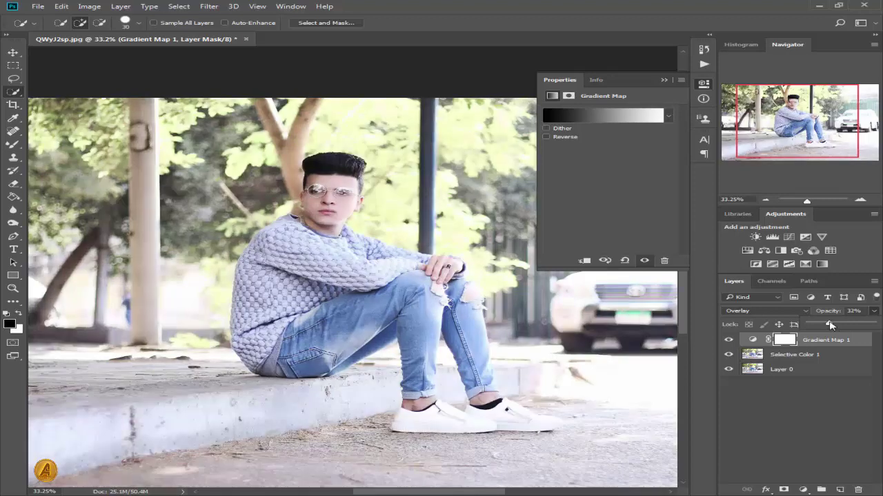
click(664, 81)
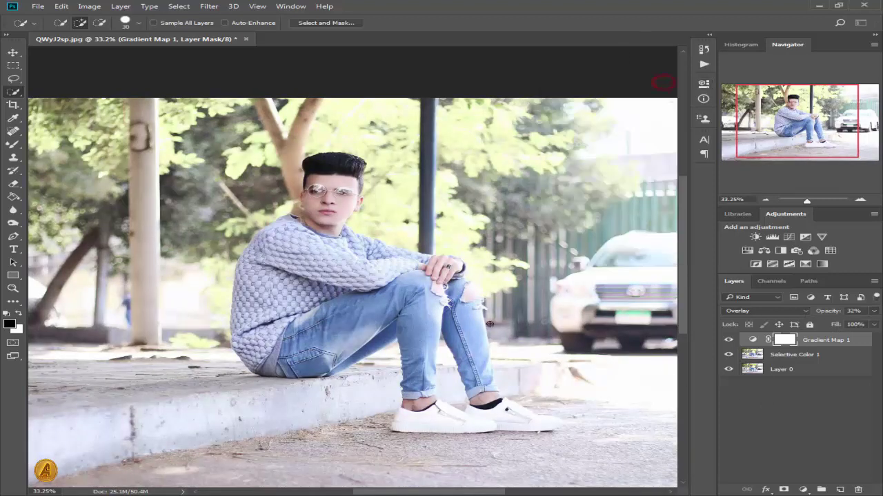
Compare the photo with Gradient Map 1 hidden and shown, and merge it with the Selective Color 1 layer
scroll(380, 287, down, 3)
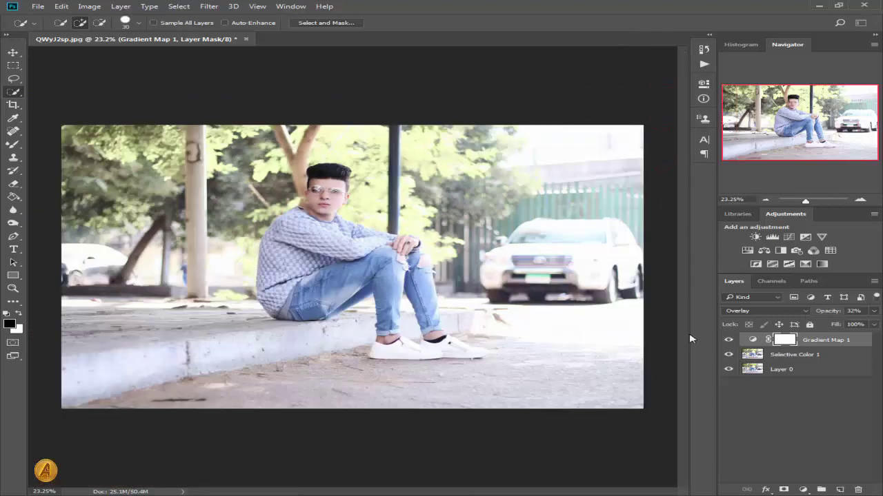
click(727, 342)
click(727, 342)
ctrl+click(810, 355)
right_click(824, 343)
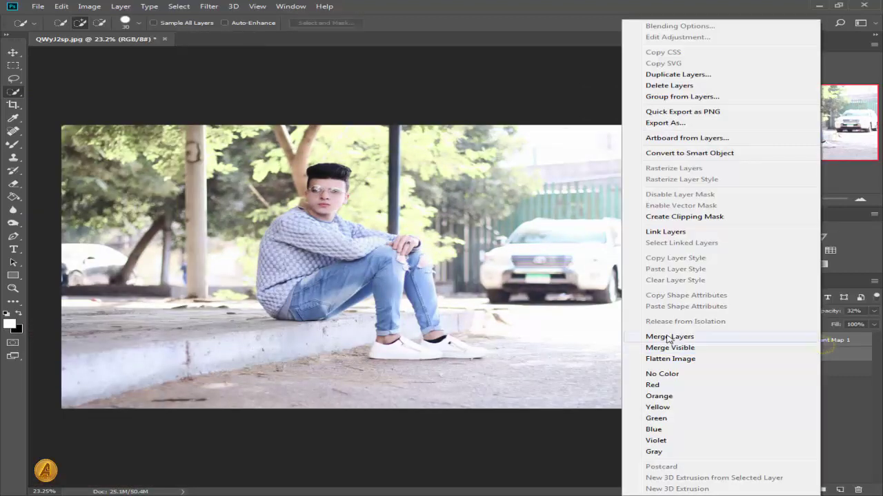
click(665, 337)
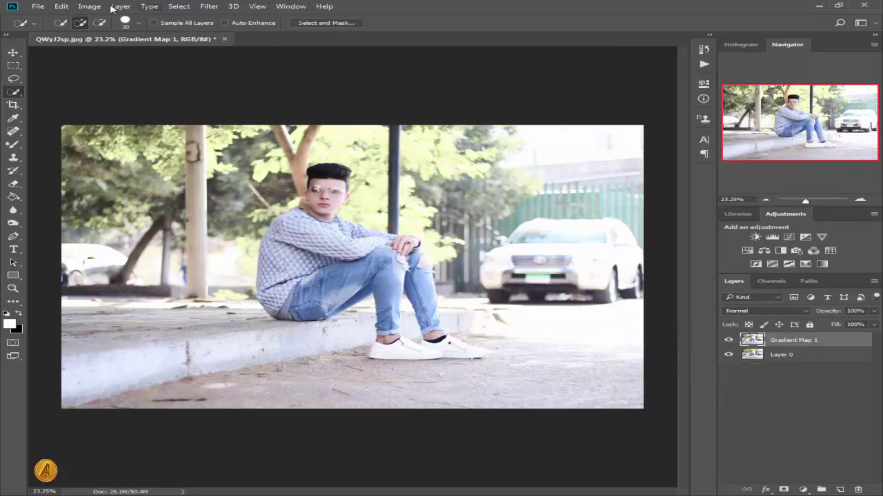
Select the whole image and convert the document to Lab Color mode without merging the layers
click(181, 6)
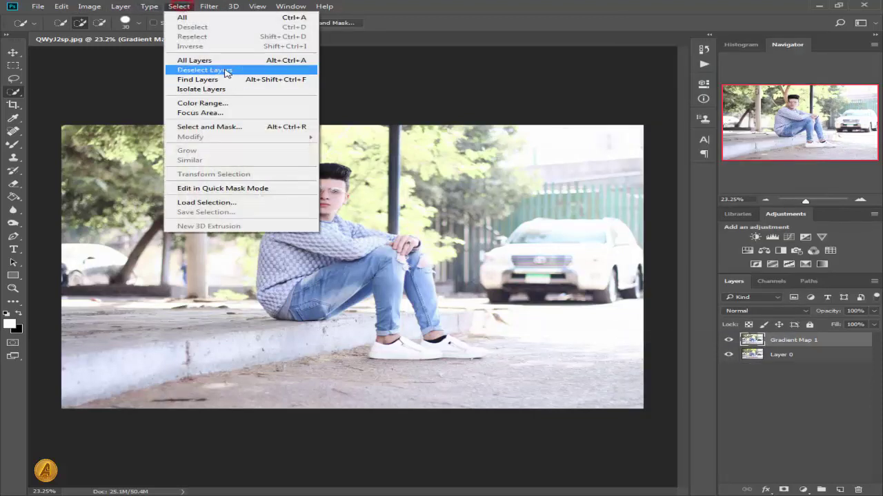
click(183, 18)
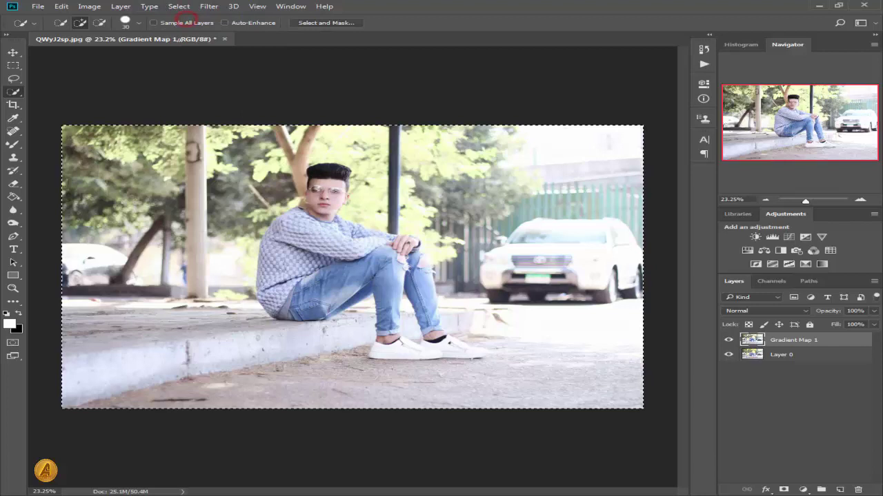
click(89, 6)
mouse_move(218, 19)
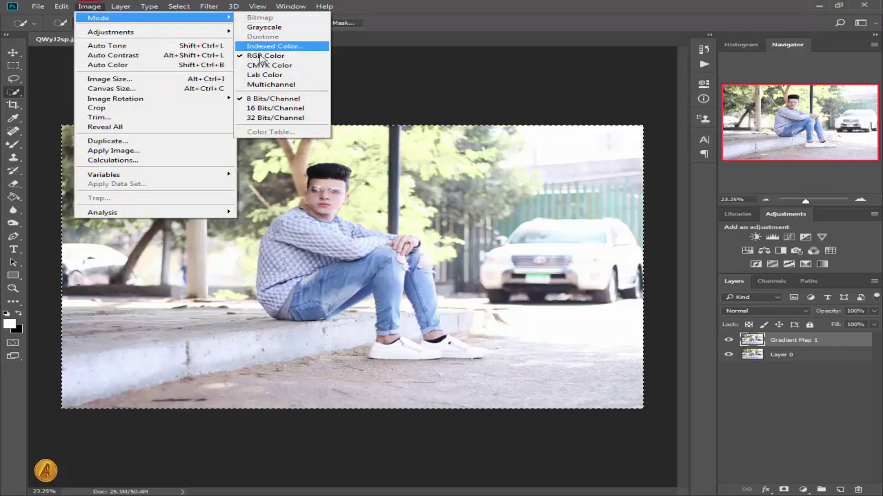
click(253, 74)
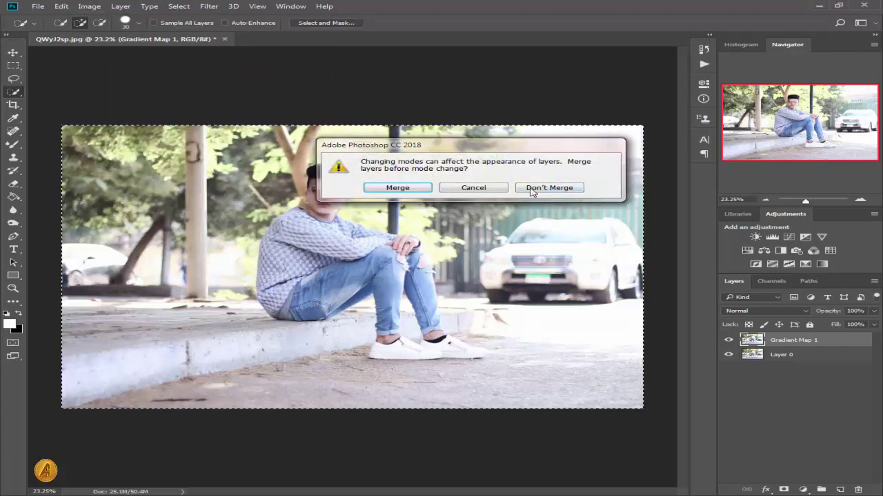
click(537, 187)
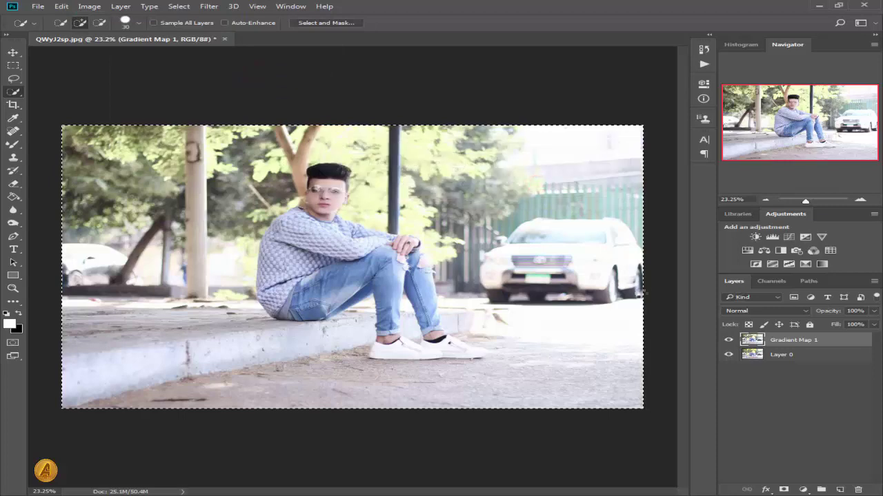
Copy the a channel, paste it into the b channel, and return to the layers with the full Lab composite shown
click(770, 283)
click(775, 324)
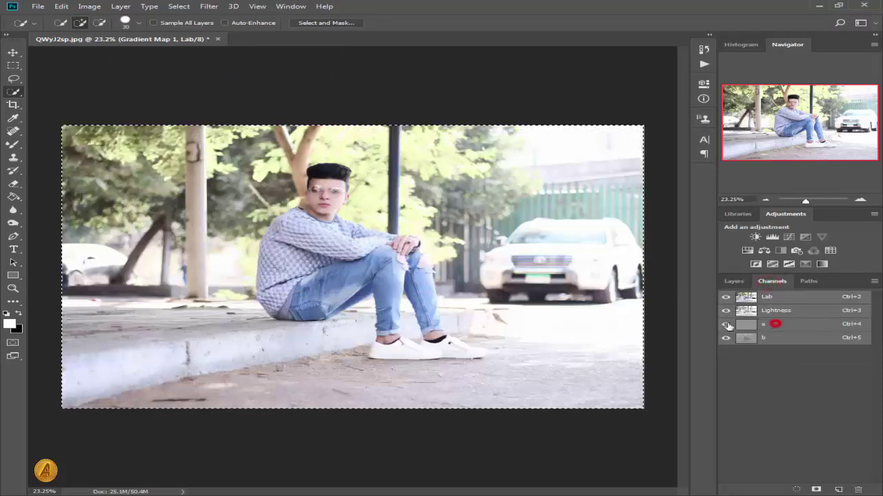
click(61, 7)
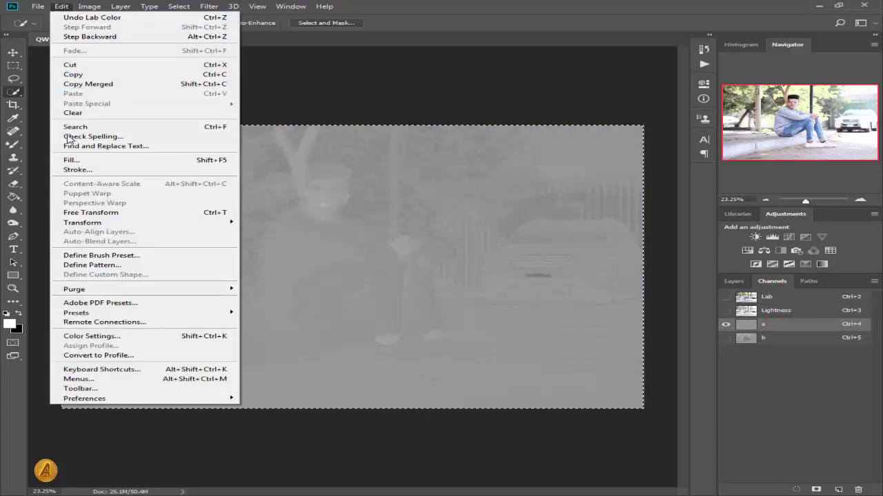
click(66, 73)
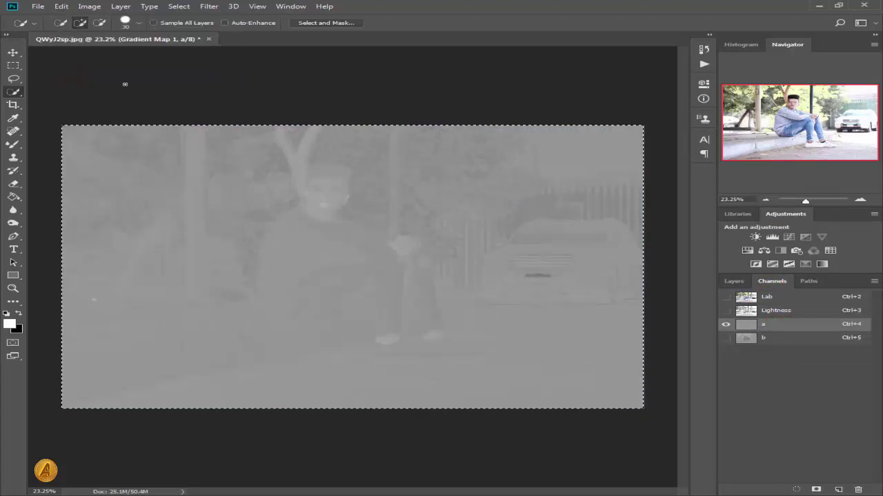
click(767, 340)
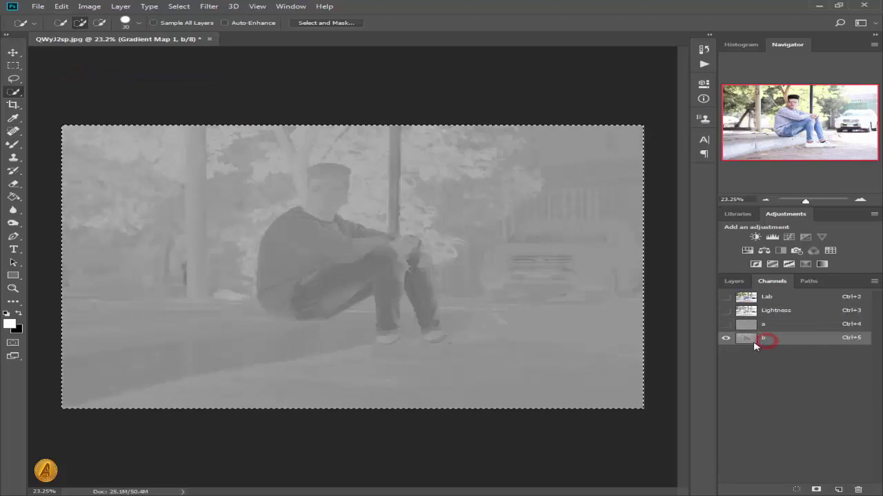
click(62, 7)
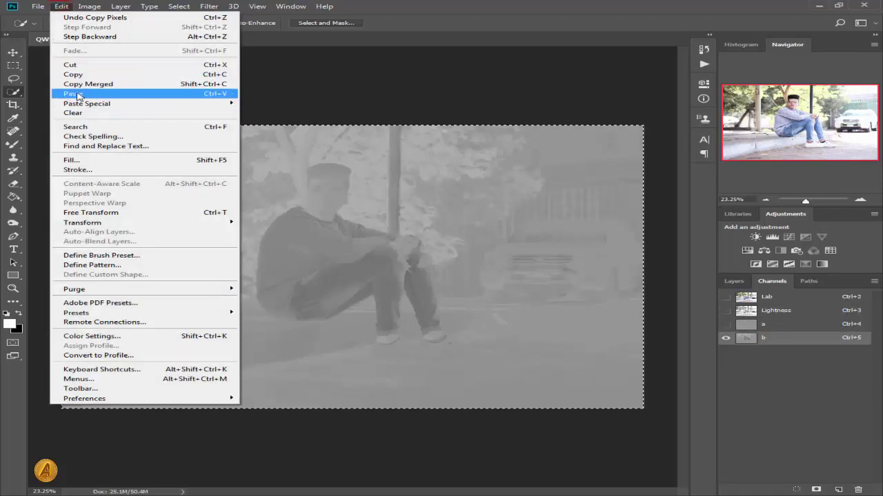
click(76, 92)
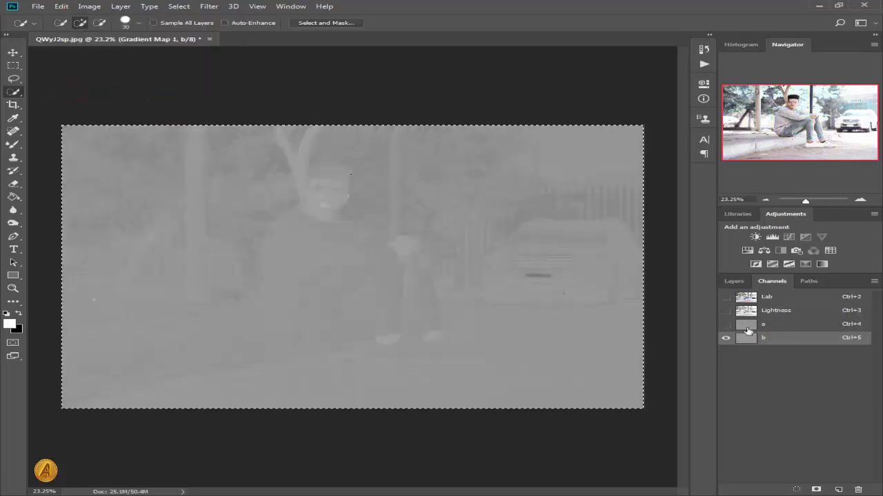
click(768, 299)
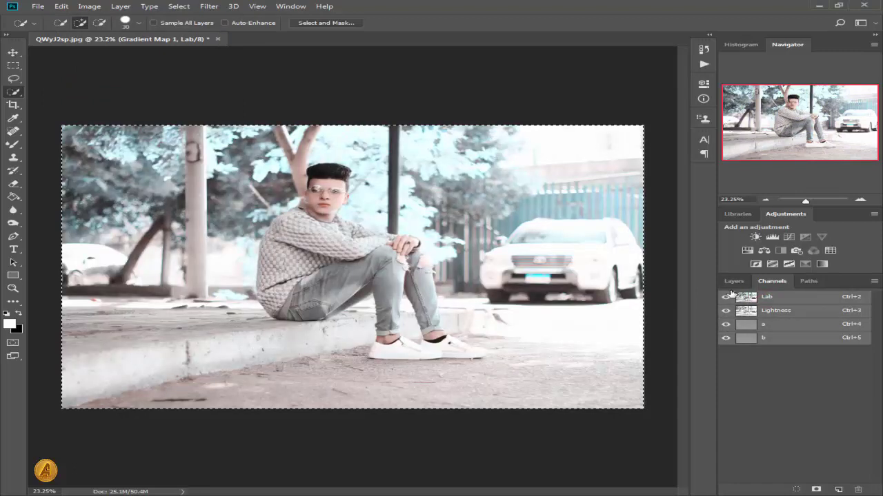
click(733, 281)
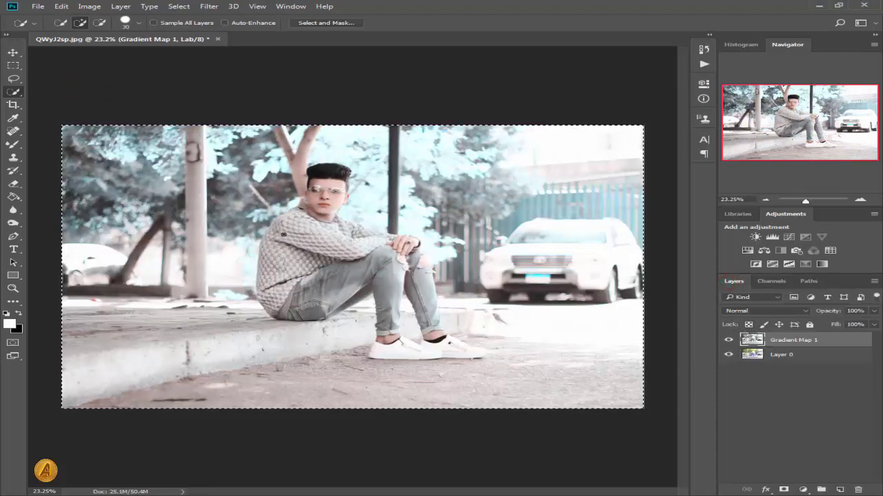
Deselect the image and convert the document back to RGB Color mode without merging the layers
key(ctrl+d)
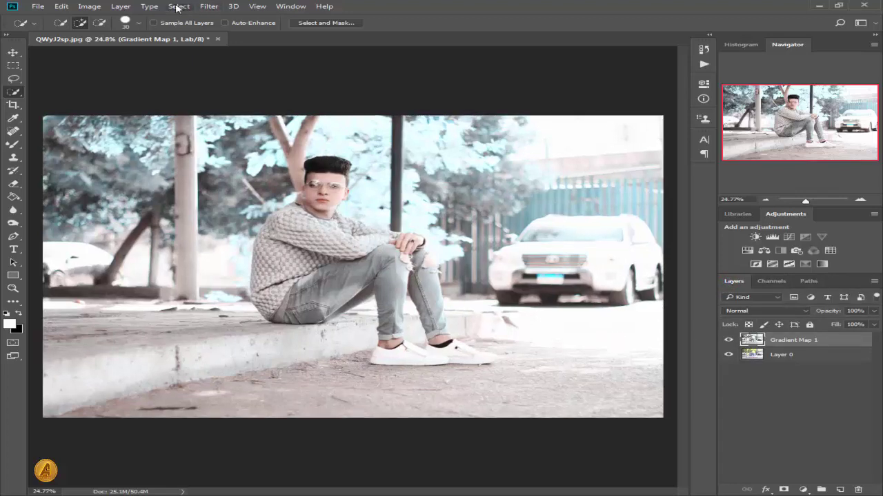
click(90, 6)
mouse_move(87, 7)
mouse_move(191, 20)
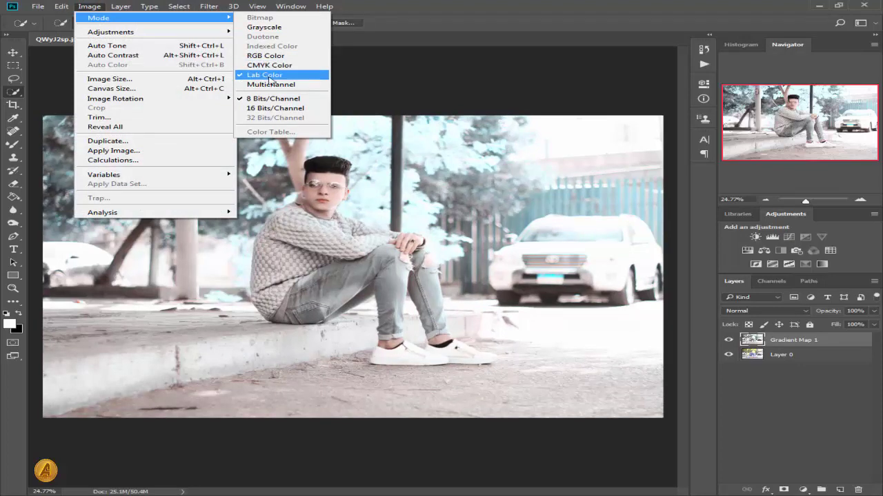
click(260, 56)
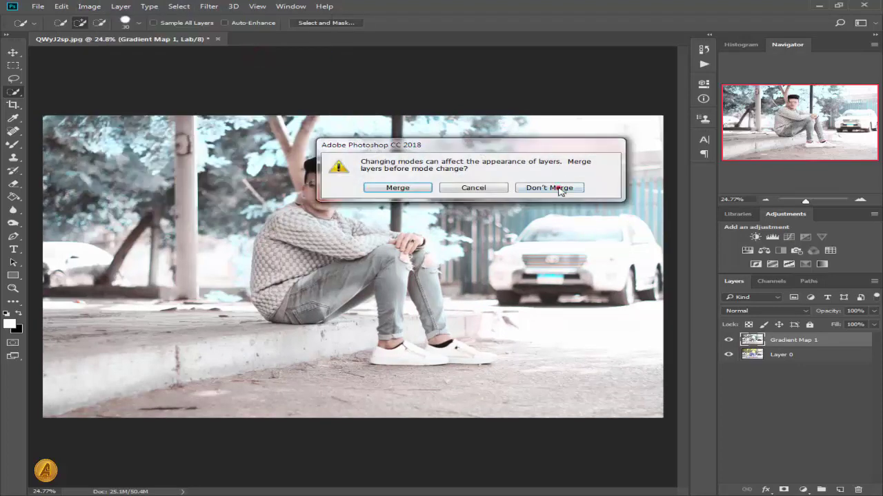
click(558, 188)
Start a Camera Raw Filter on the merged layer with Exposure -0.40, Highlights +15, Blacks -13, Clarity +25 and Vibrance +59
click(209, 6)
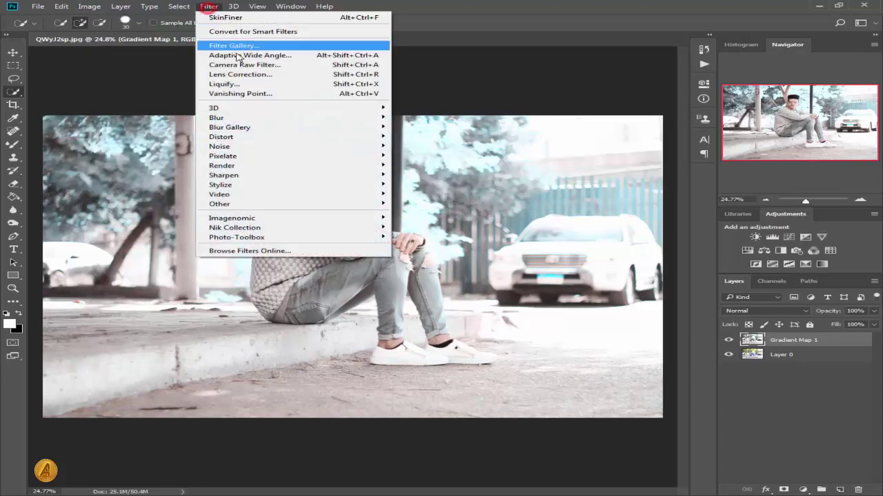
click(232, 62)
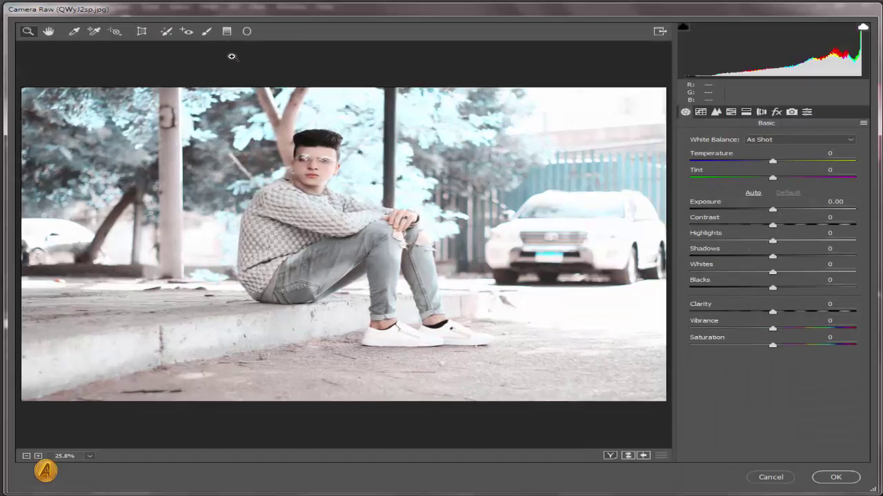
mouse_move(773, 209)
mouse_down()
mouse_move(757, 208)
mouse_move(765, 209)
mouse_up()
drag(772, 241, 784, 241)
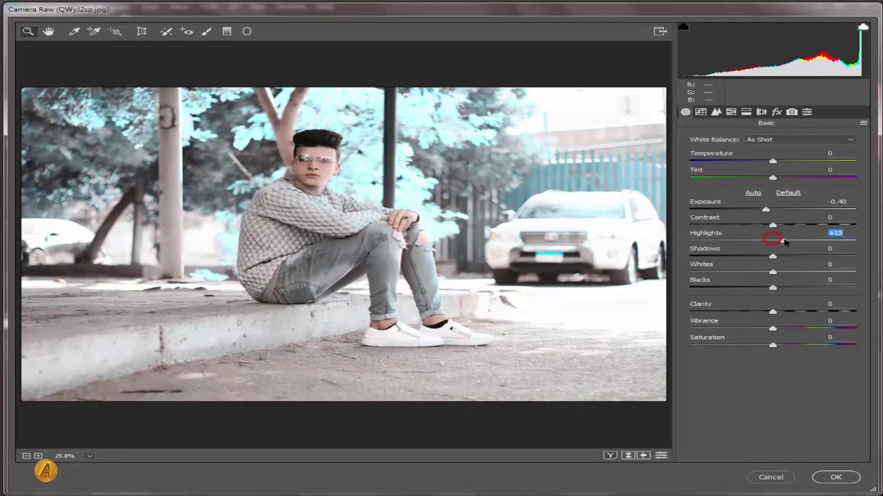
drag(764, 284, 821, 331)
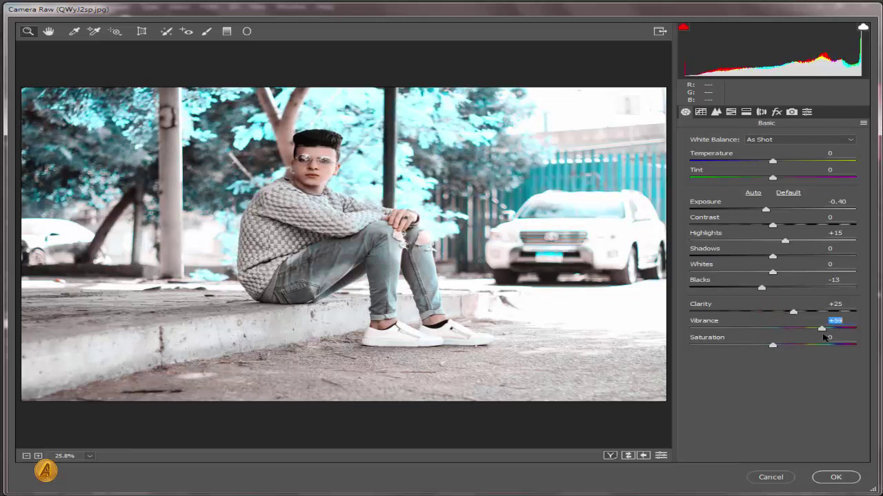
Set the Camera Raw Saturation to +8 and Shadows to +48, and raise the Whites
drag(768, 348, 783, 353)
mouse_move(824, 259)
mouse_down()
mouse_move(804, 256)
mouse_move(819, 256)
mouse_up()
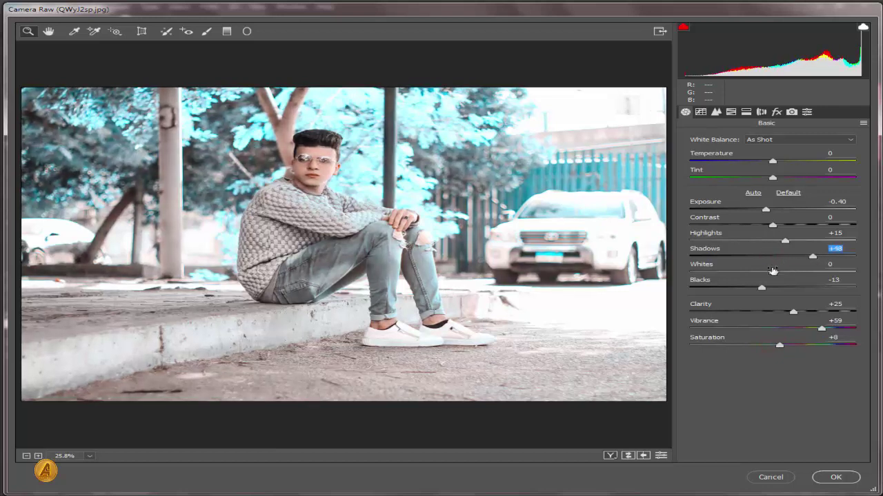
drag(763, 274, 804, 275)
Set the HSL saturation of Aquas to -13 and Blues to +33, and adjust the Oranges, Yellows and color luminance
click(717, 112)
click(731, 112)
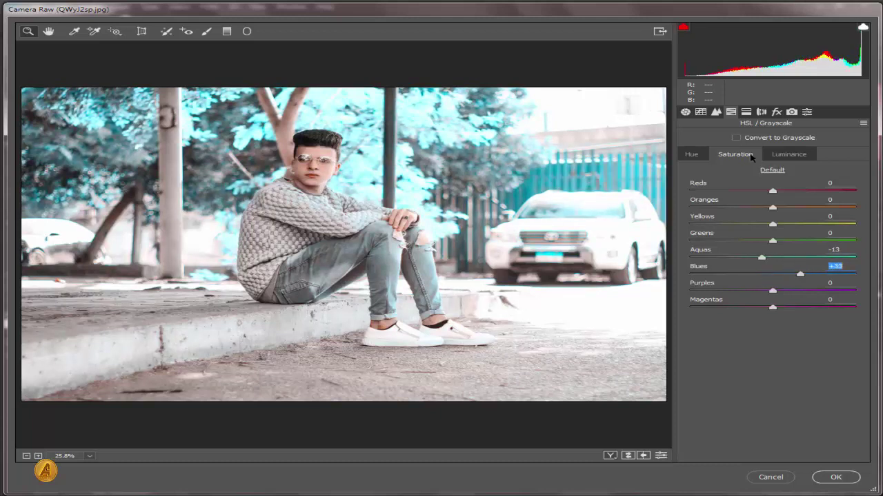
drag(772, 209, 784, 224)
click(788, 154)
drag(765, 256, 778, 318)
Set Camera Calibration to Blue Primary Hue -30 and Saturation +8, Green Primary Hue -37 and Saturation -7, raise Red Primary Hue, and apply the filter
click(776, 112)
click(791, 112)
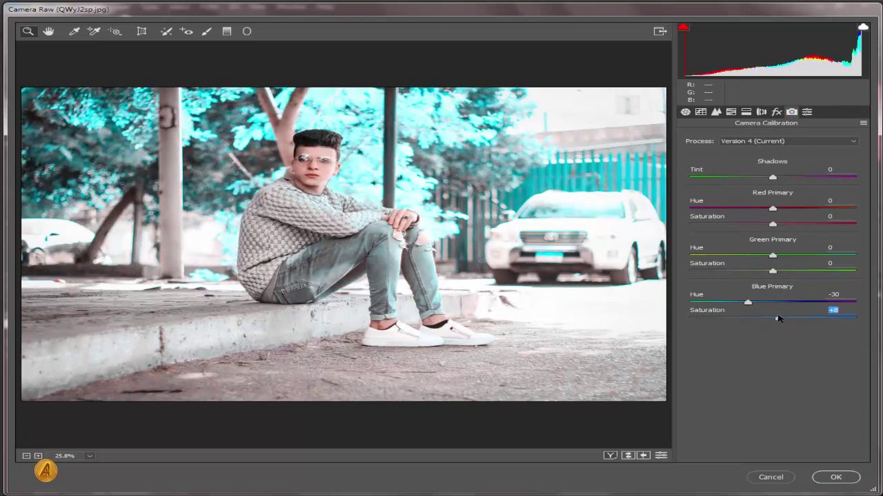
mouse_move(776, 259)
mouse_down()
mouse_move(743, 259)
mouse_move(800, 272)
mouse_move(770, 274)
mouse_up()
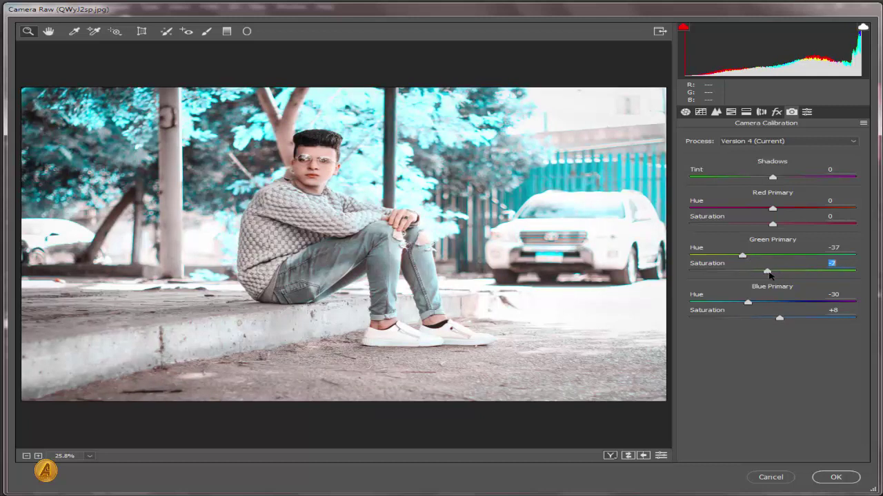
drag(773, 208, 791, 209)
click(829, 477)
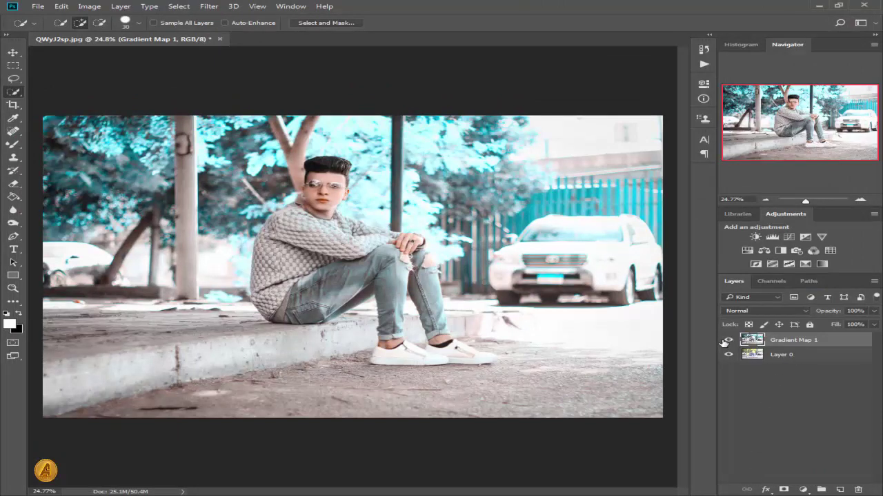
Add a Color Lookup adjustment layer above Gradient Map 1 using the 3DLUT file Kodak 5205 Fuji 3510 (by Adobe).cube
click(807, 488)
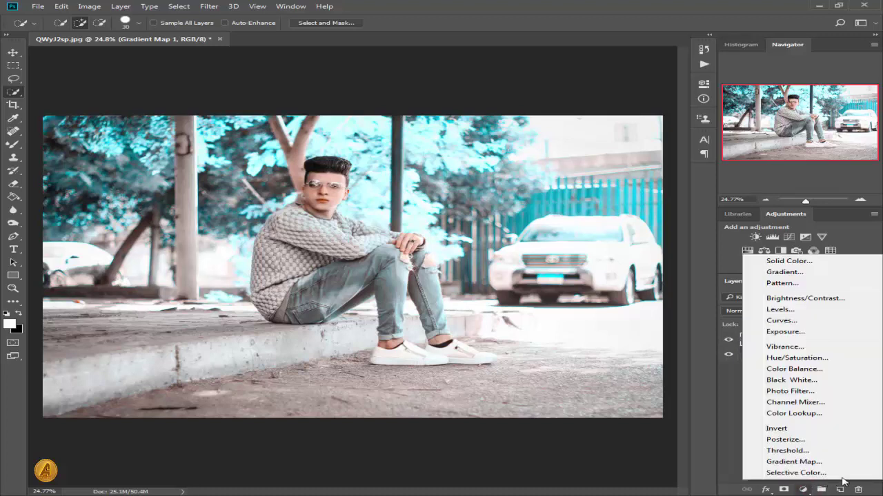
click(806, 414)
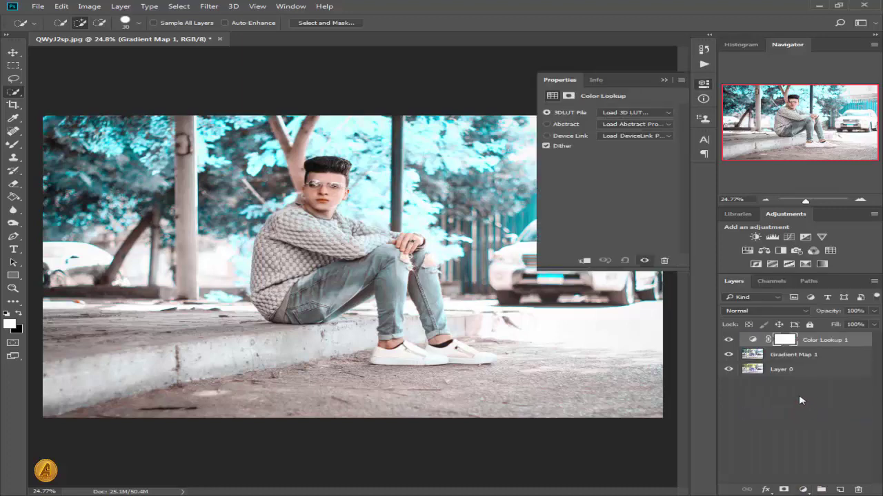
click(610, 116)
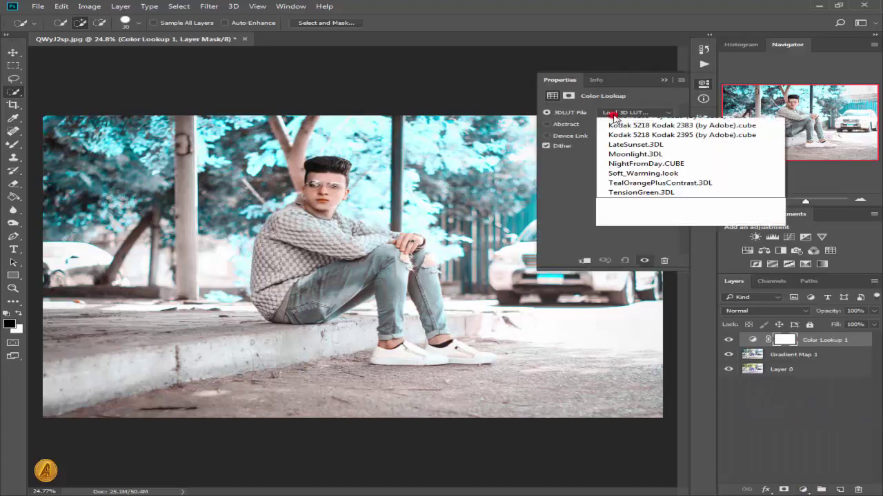
click(635, 220)
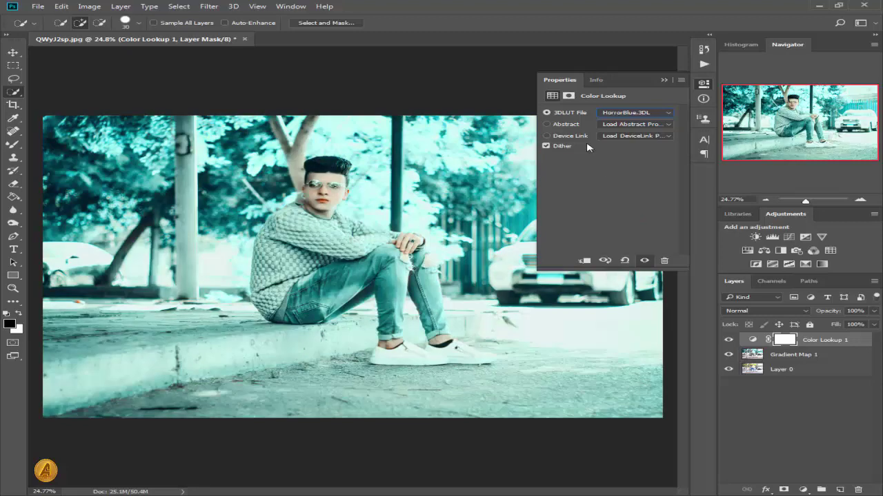
key(Down)
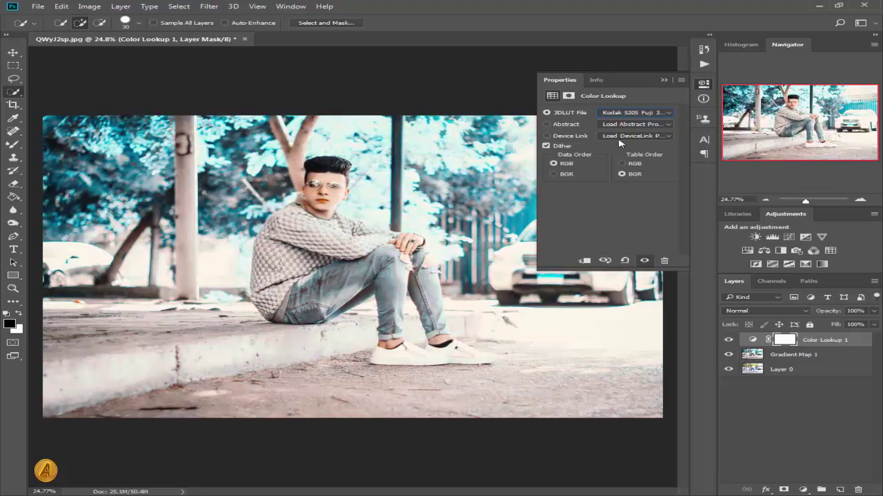
click(664, 81)
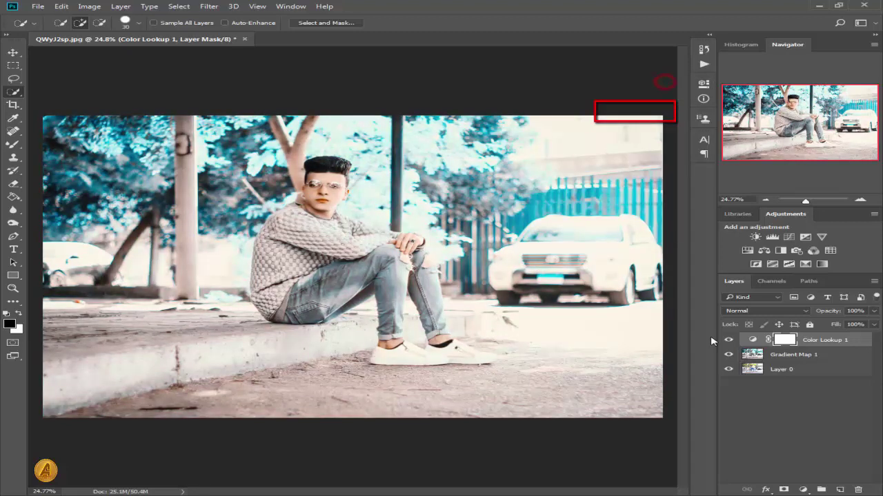
Compare the image with and without the Color Lookup layer, and set that layer's opacity to 51%
click(727, 339)
click(728, 340)
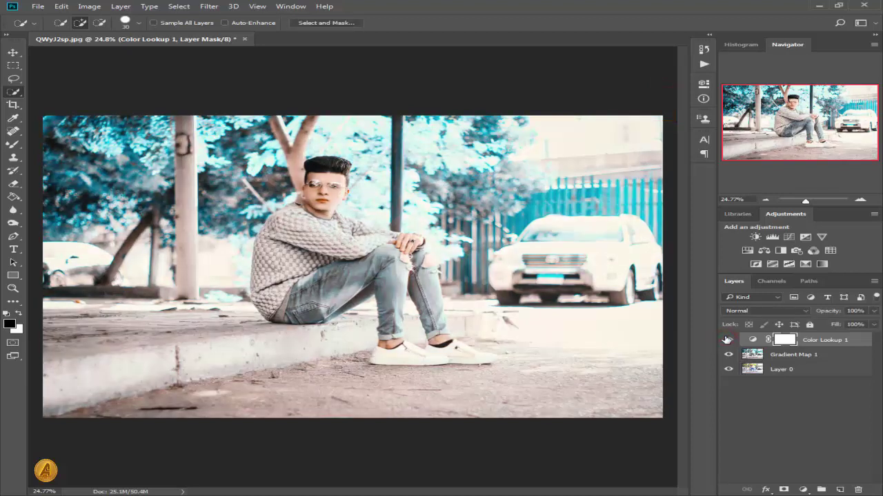
click(874, 312)
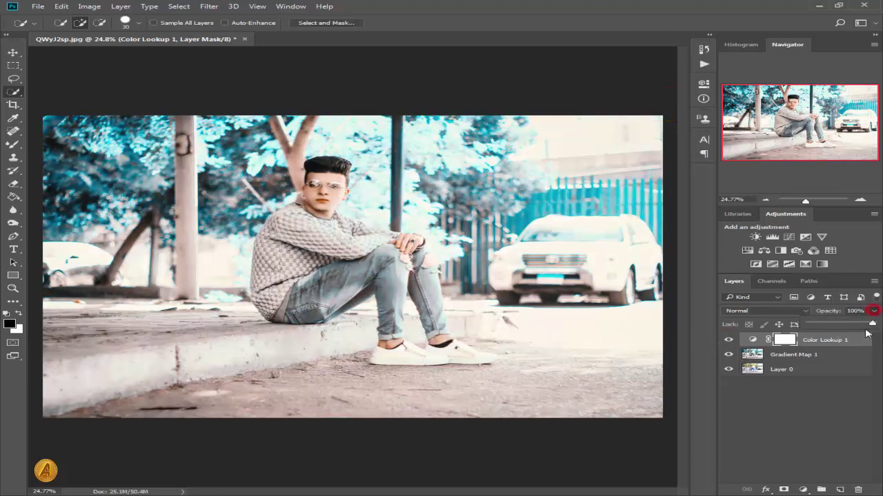
drag(850, 324, 847, 325)
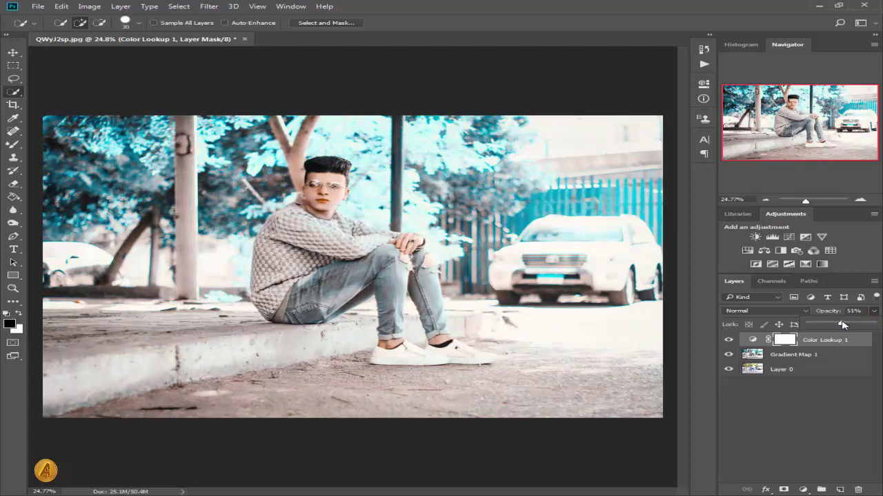
Review the Color Lookup layer's 3DLUT choices and keep Kodak 5205 Fuji 3510 (by Adobe).cube selected
double_click(752, 339)
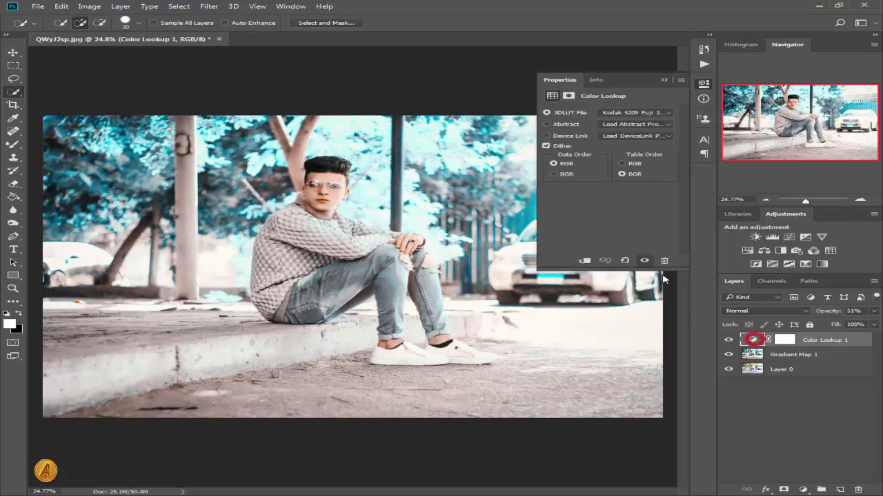
click(655, 112)
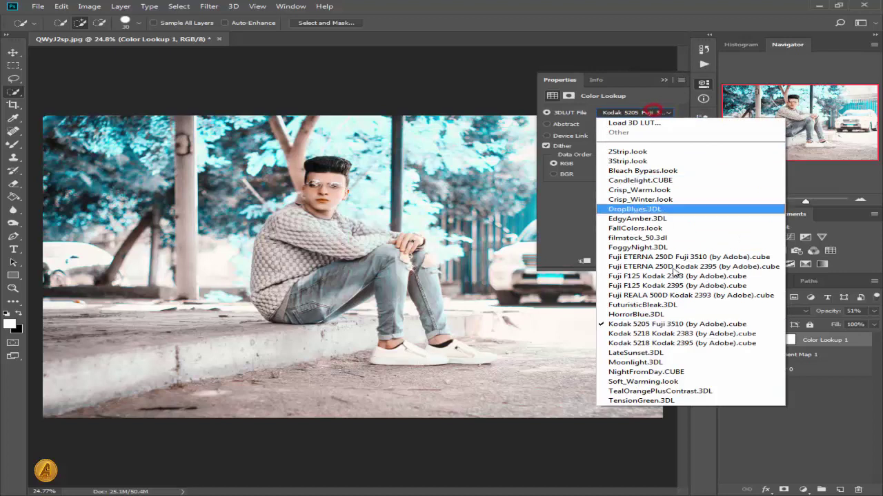
click(627, 324)
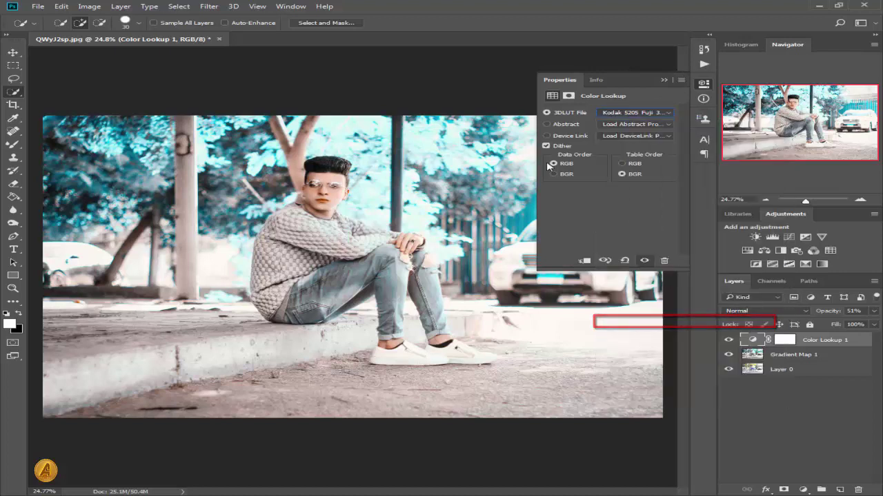
click(659, 81)
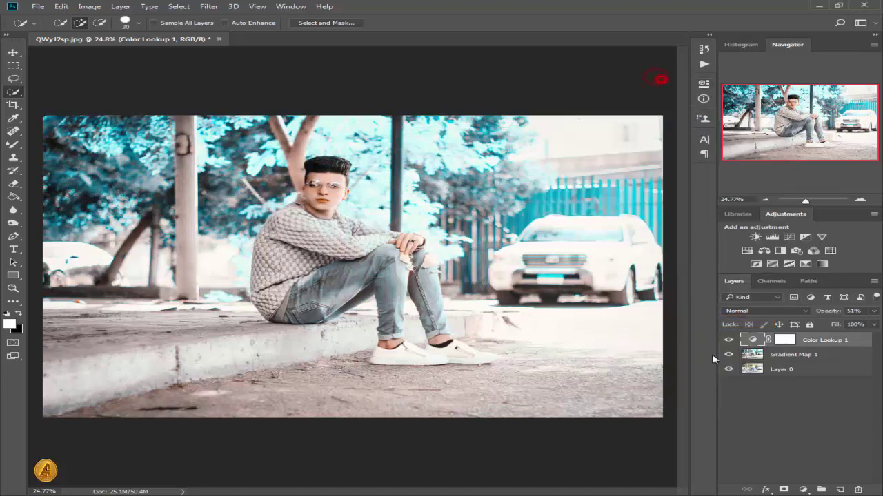
Compare the image with and without the Color Lookup layer, and merge it with Gradient Map 1
click(728, 339)
click(726, 338)
click(726, 340)
click(725, 339)
right_click(818, 355)
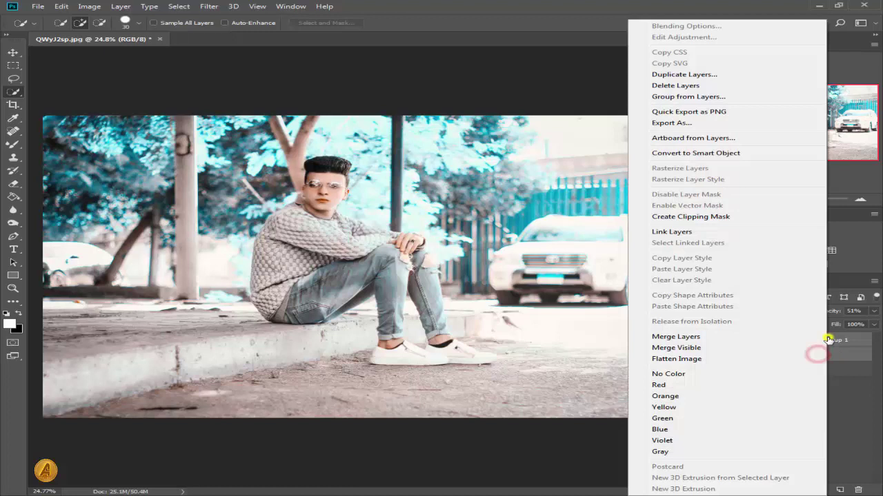
click(666, 336)
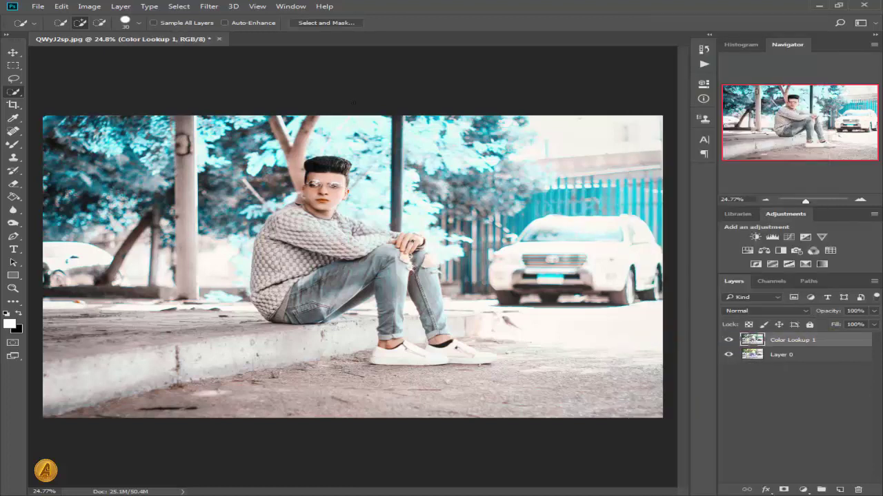
Start Color Efex Pro 4 on the merged layer with Cross Processing method T04, and slightly lower its strength
click(210, 6)
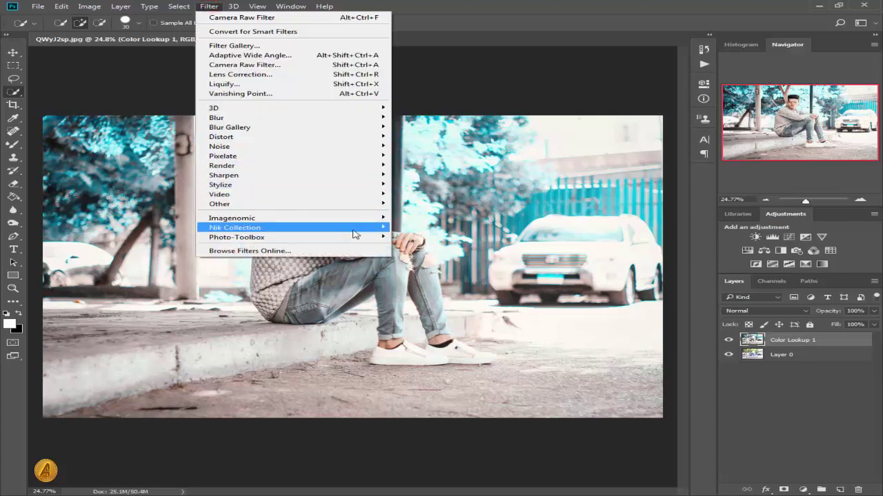
mouse_move(355, 229)
click(423, 237)
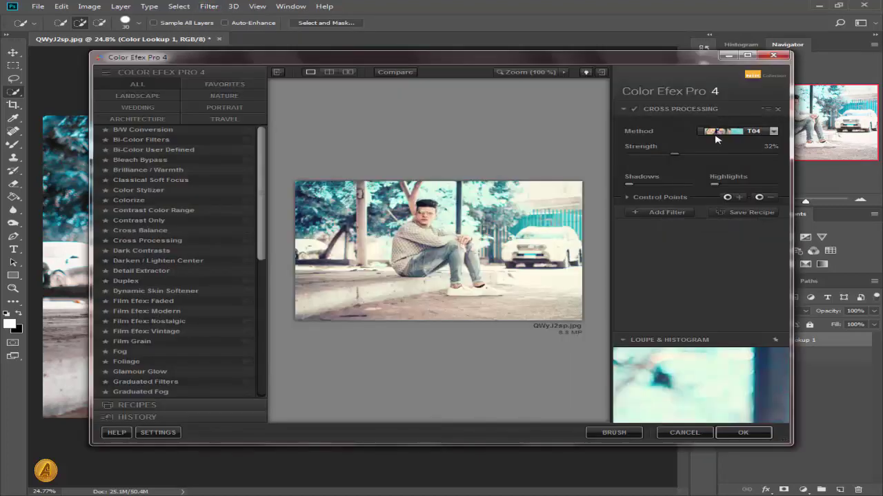
click(714, 132)
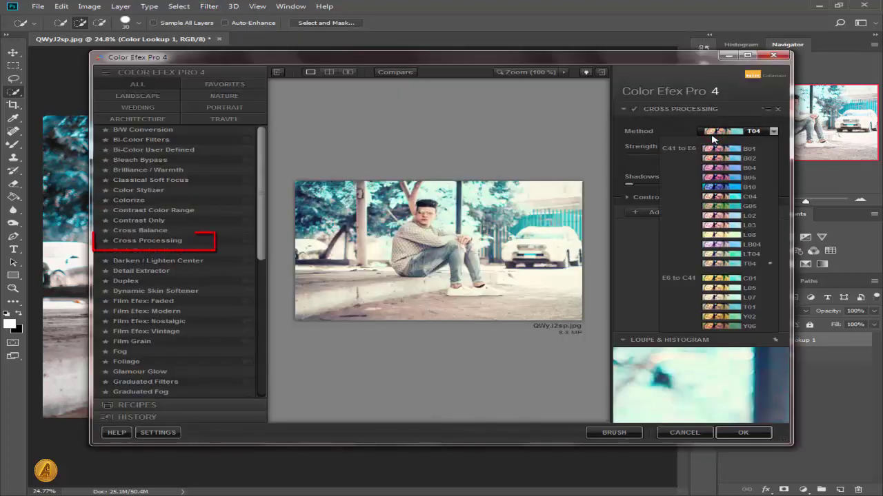
click(715, 263)
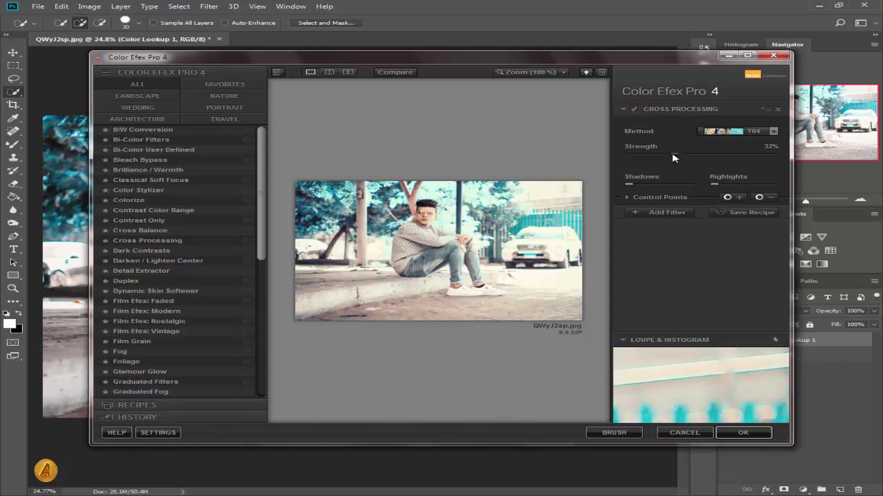
mouse_move(673, 157)
mouse_down()
mouse_move(655, 157)
mouse_move(669, 158)
mouse_up()
Add a Darken / Lighten Center filter with Border Luminosity 7% and Center Luminosity 16%, and apply the Color Efex filters
click(658, 215)
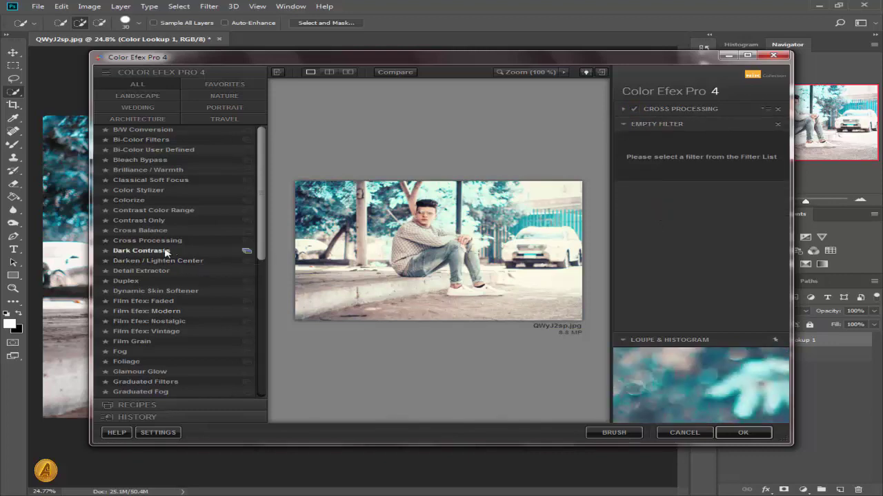
click(141, 261)
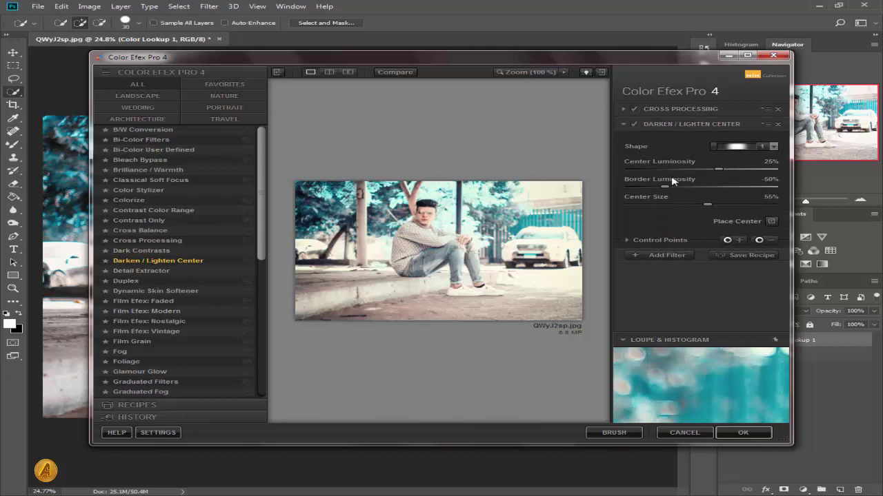
drag(664, 187, 704, 191)
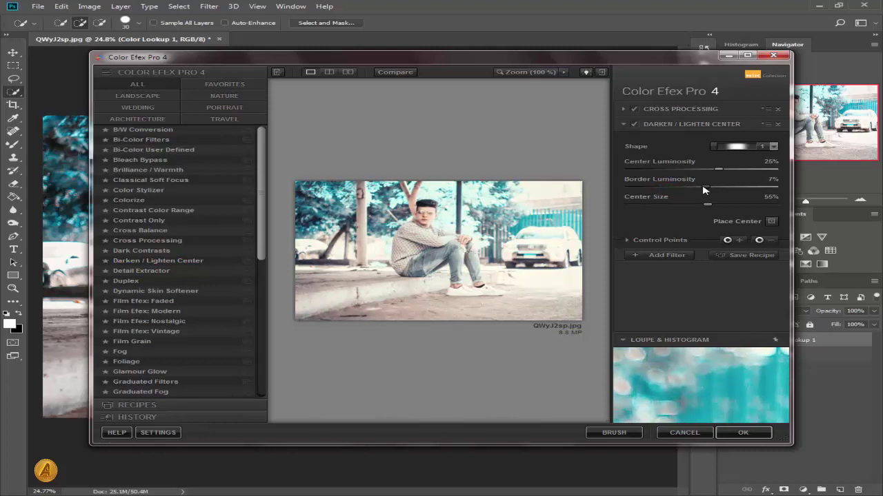
mouse_move(717, 172)
mouse_down()
mouse_move(699, 172)
mouse_move(713, 172)
mouse_up()
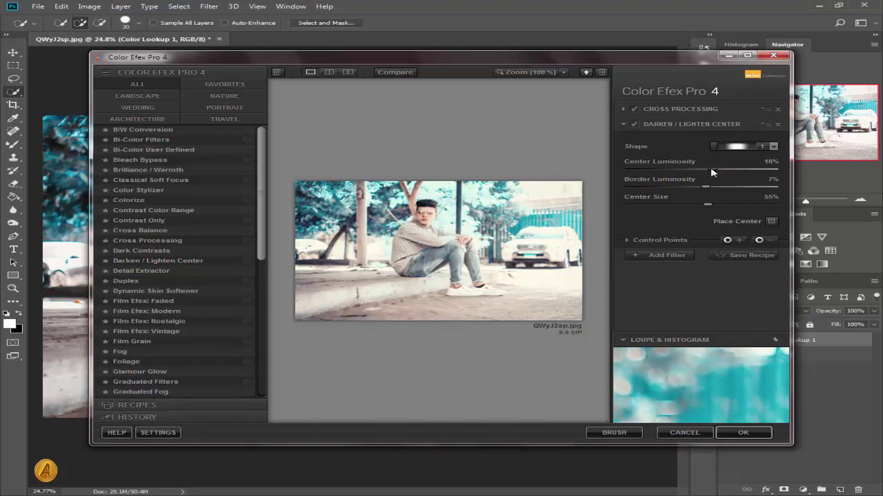
click(677, 255)
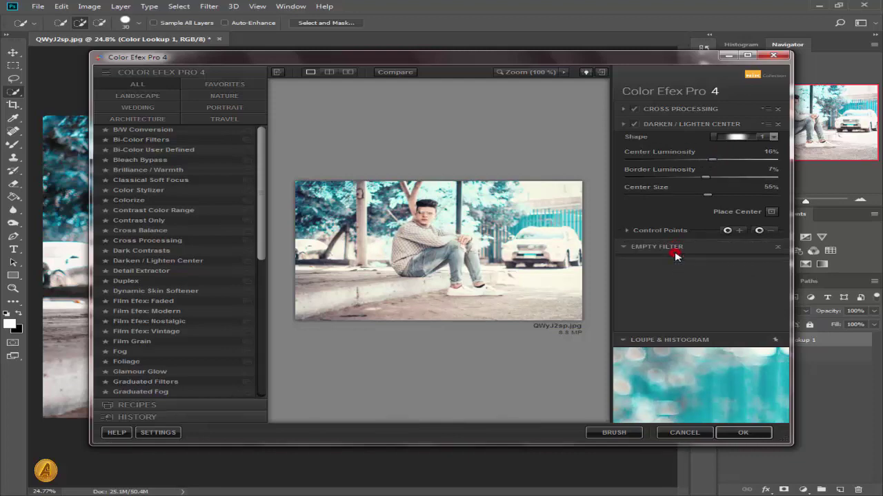
click(725, 437)
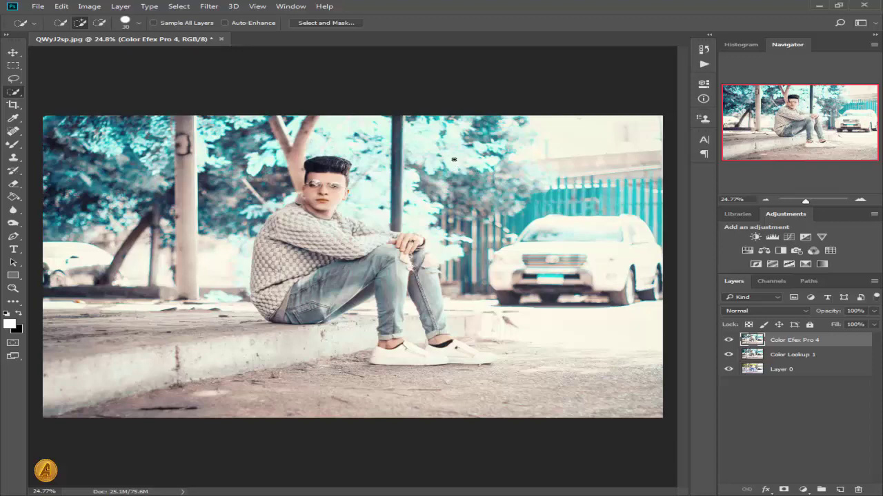
Add a Curves adjustment layer and shape its RGB curve, with a shadow point at 67/67 and the white endpoint at input 240, output 245
scroll(454, 160, up, 1)
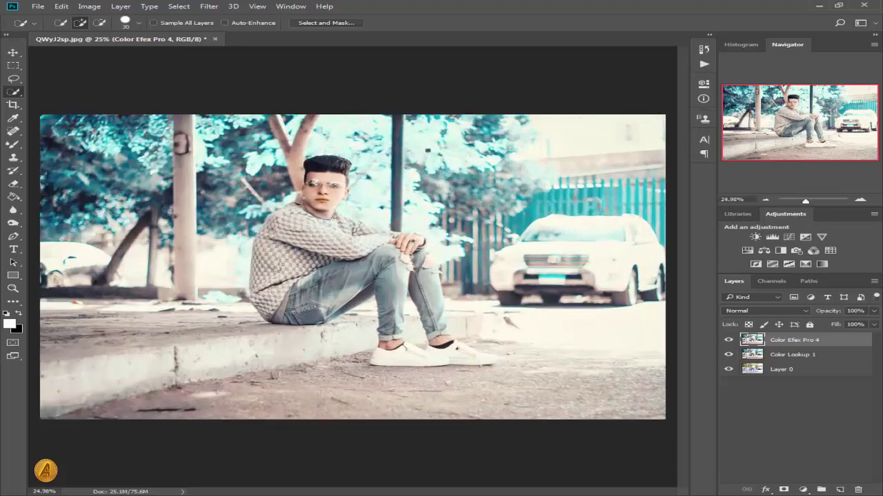
click(786, 237)
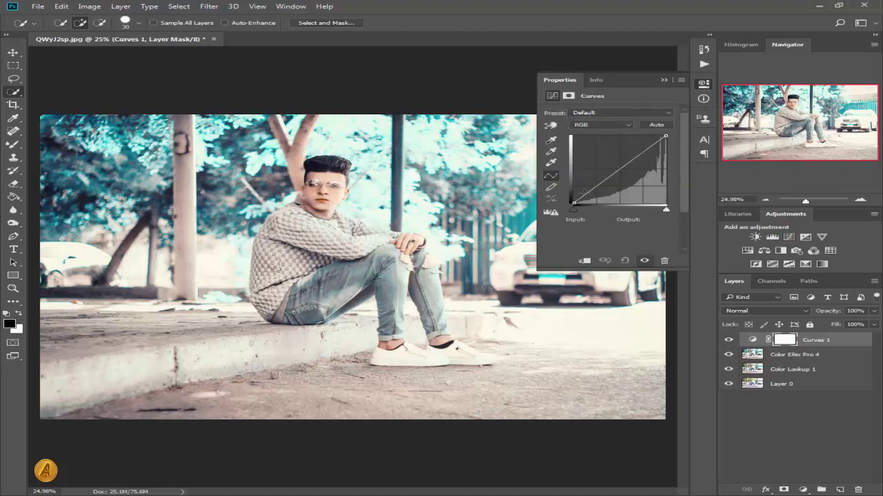
drag(597, 186, 595, 183)
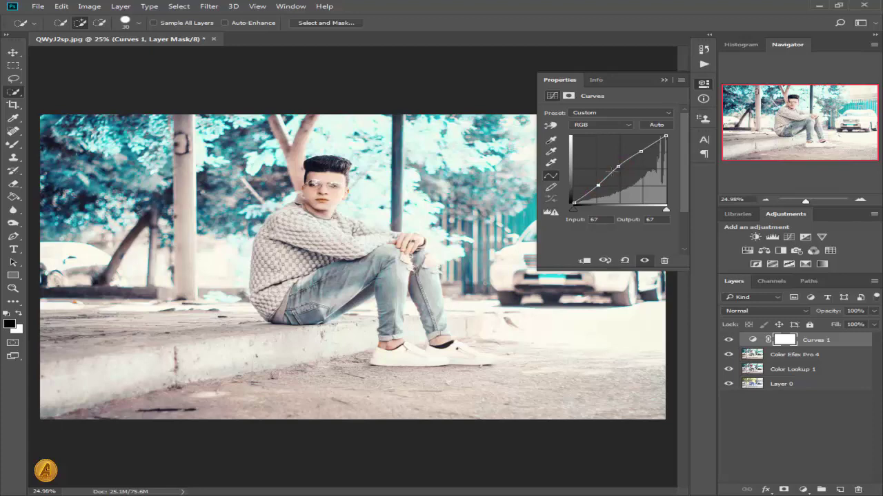
drag(618, 166, 661, 139)
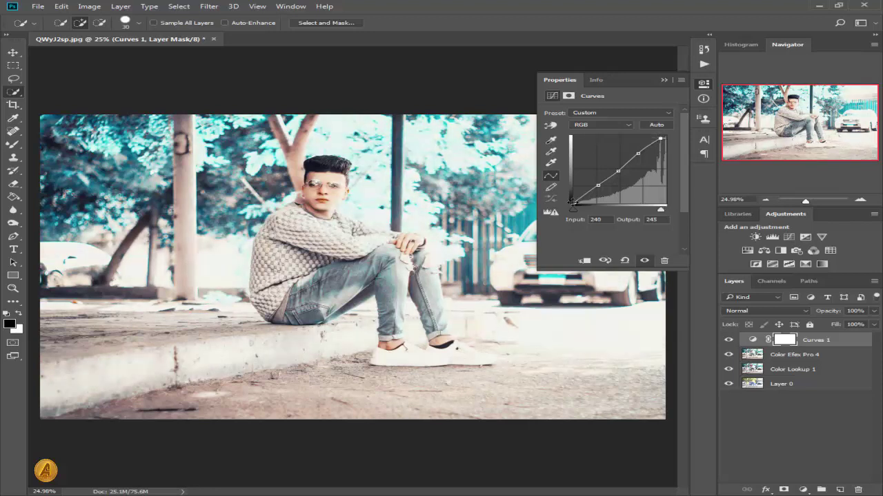
click(571, 202)
Set the Blue curve's black point to input 2, output 0, and add a Red curve midpoint at input 126, output 127
click(583, 125)
click(576, 153)
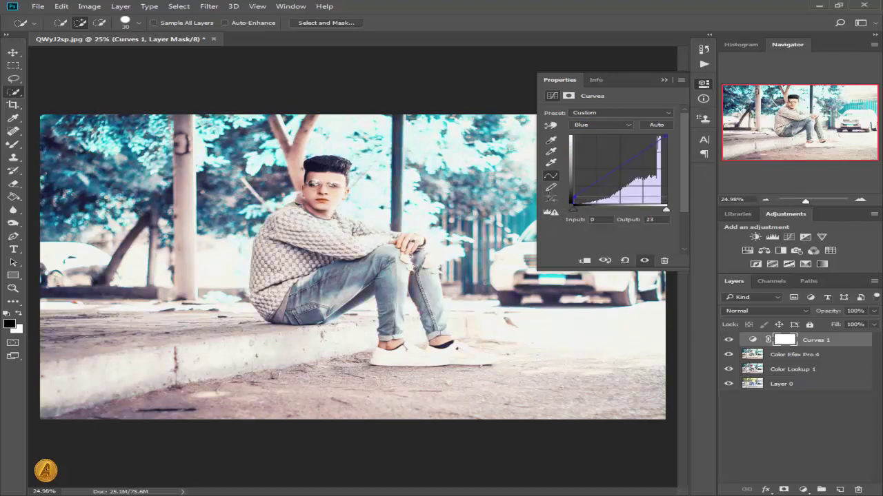
drag(571, 210, 573, 210)
click(608, 129)
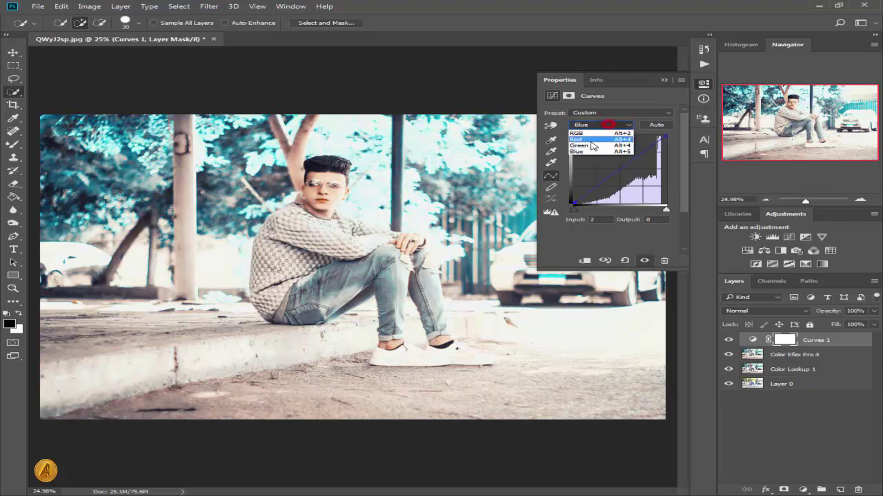
click(584, 138)
drag(620, 169, 618, 169)
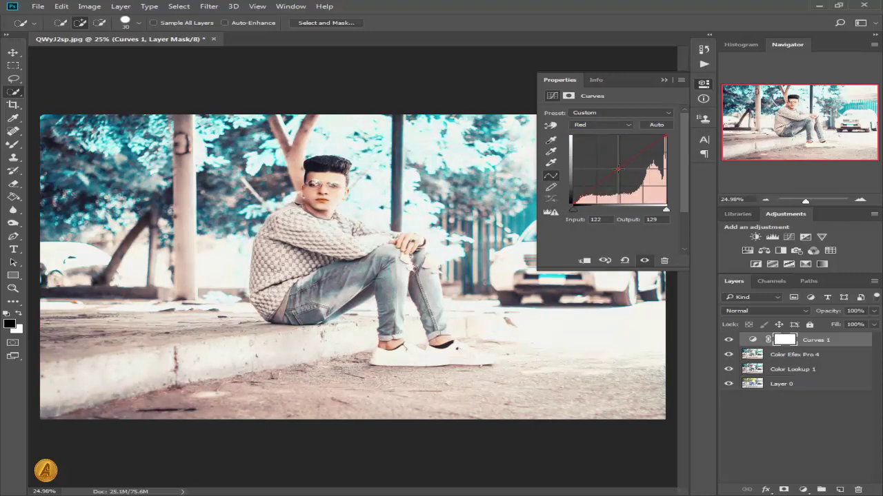
Adjust the Green curve with a single midpoint at output 127
click(600, 125)
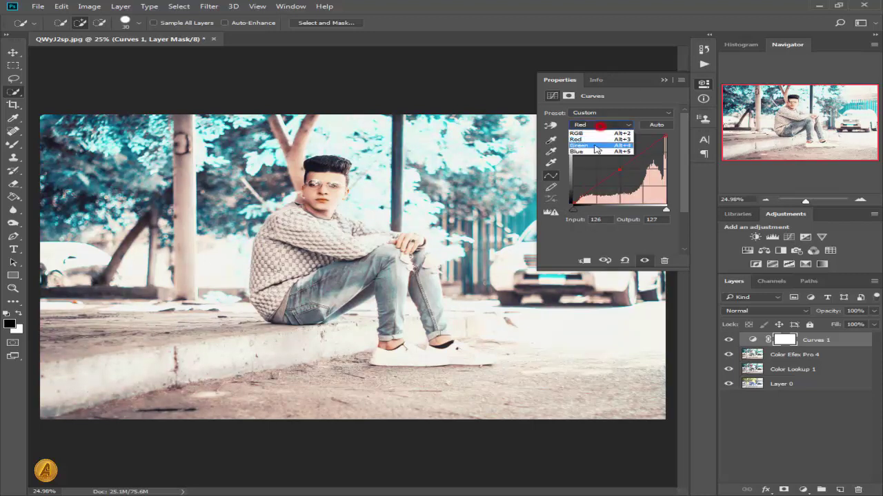
click(588, 147)
mouse_move(594, 186)
mouse_down()
mouse_move(591, 195)
mouse_move(596, 185)
mouse_up()
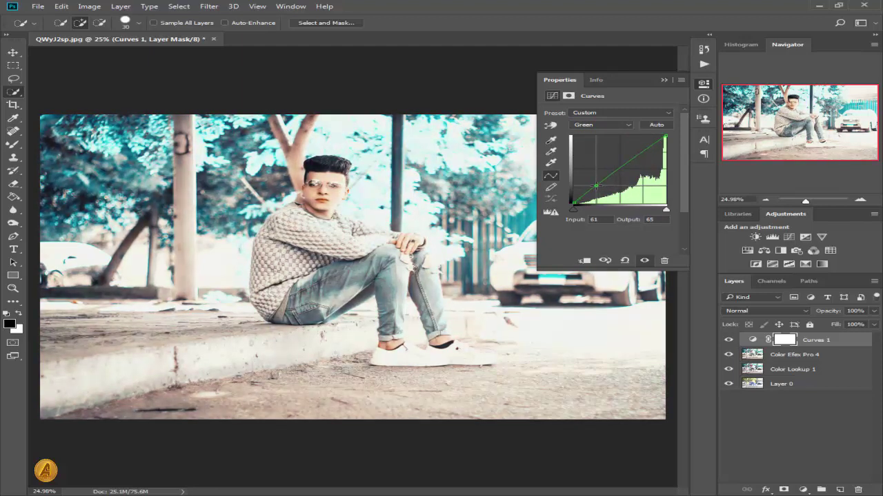
drag(657, 220, 619, 169)
text(0)
click(449, 187)
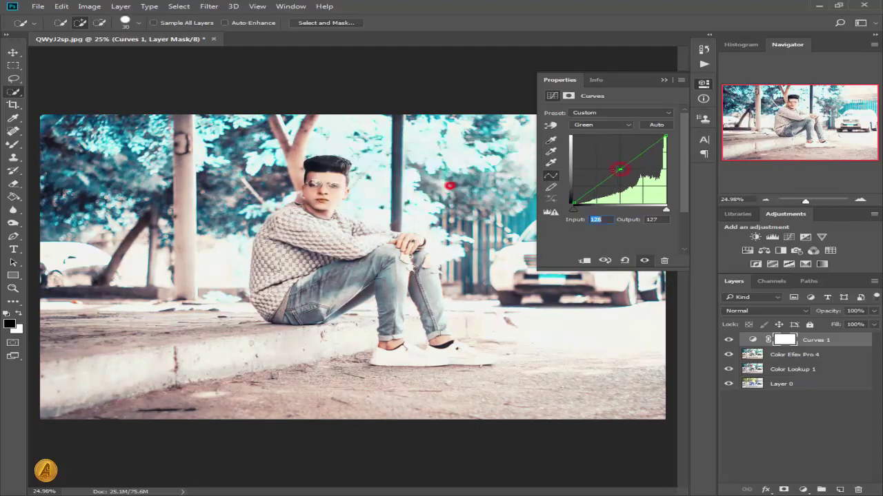
Finish the Curves adjustment and set the Curves 1 layer's opacity to 55%
click(618, 169)
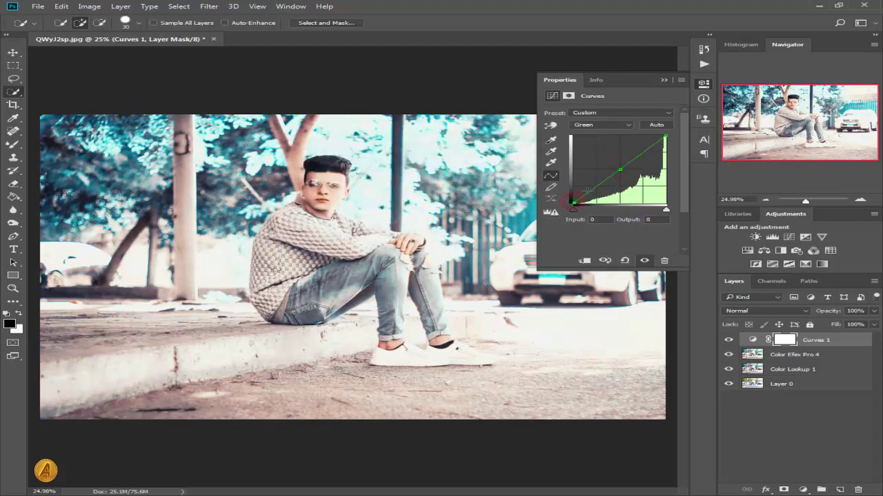
click(665, 80)
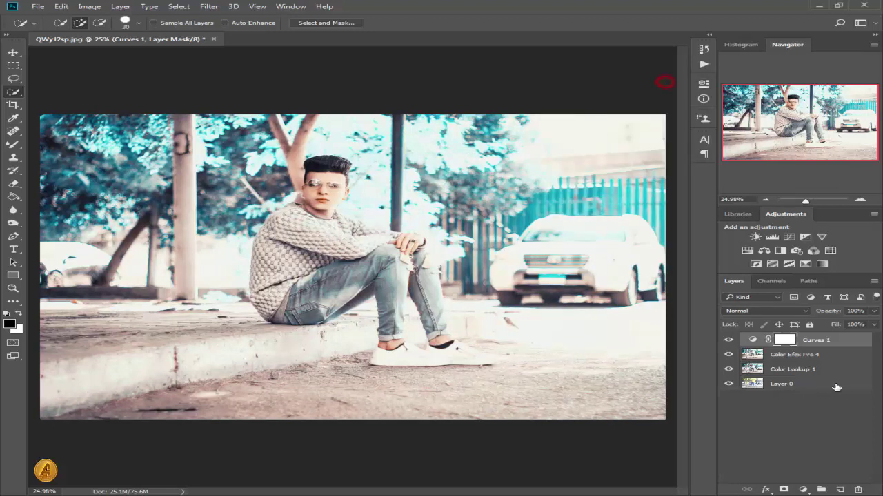
click(872, 312)
mouse_move(873, 324)
mouse_down()
mouse_move(820, 324)
mouse_move(848, 324)
mouse_up()
click(870, 311)
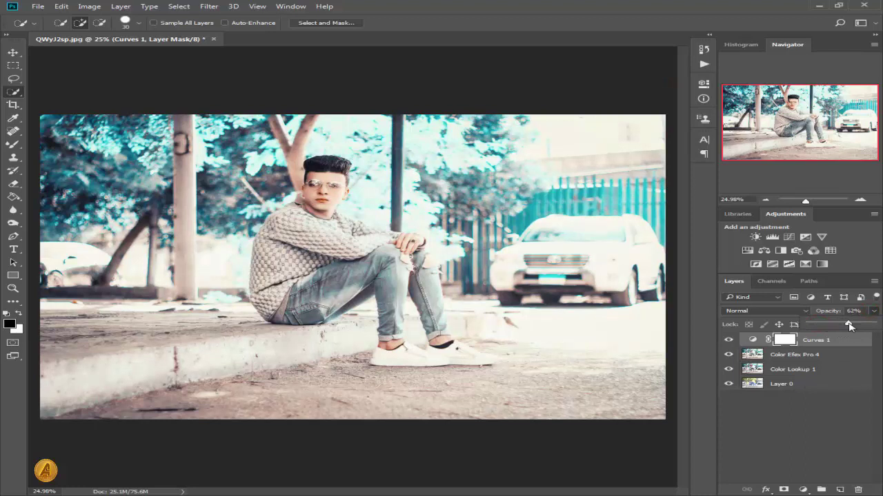
click(811, 410)
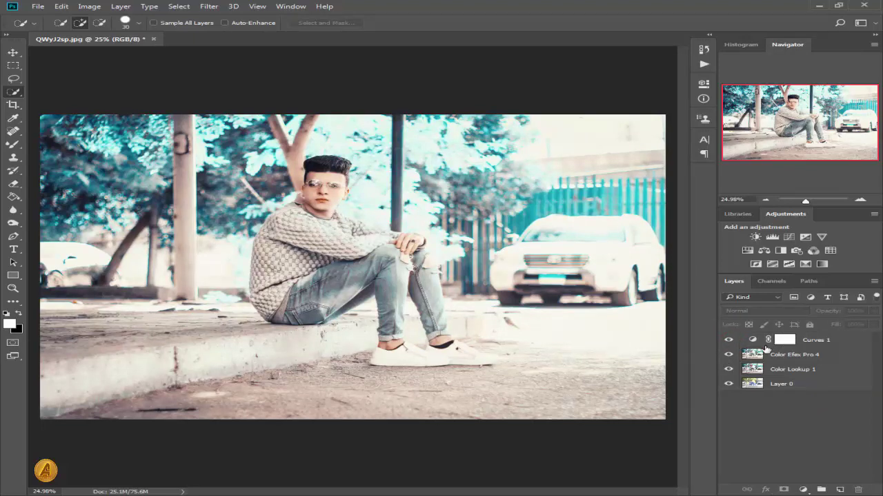
Merge the Curves 1, Color Efex Pro 4 and Color Lookup 1 layers into one layer
click(802, 356)
shift+click(818, 340)
shift+click(812, 369)
right_click(817, 359)
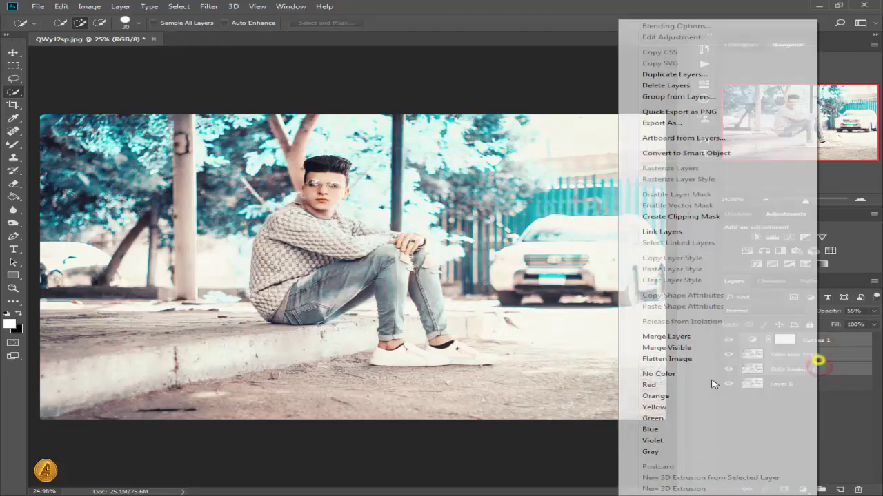
click(665, 337)
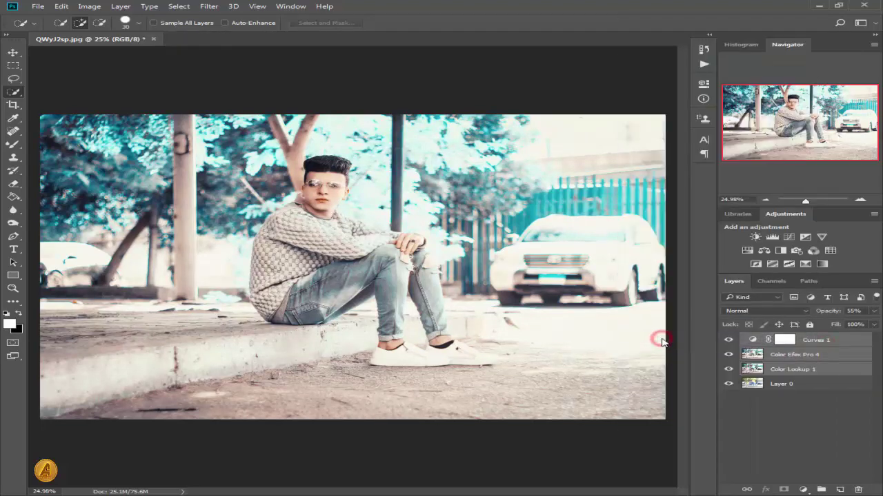
Add a white-to-transparent Gradient Fill layer in Radial style and move its glow to the photo's upper edge
click(803, 489)
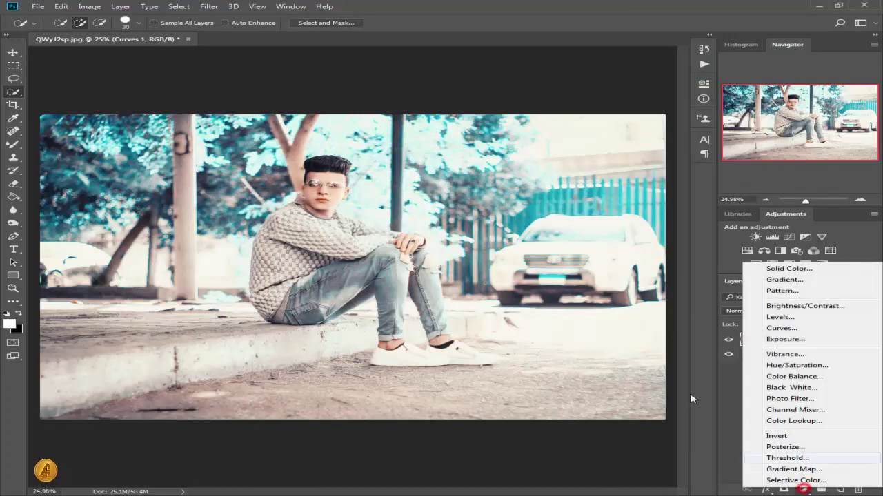
click(760, 280)
click(633, 254)
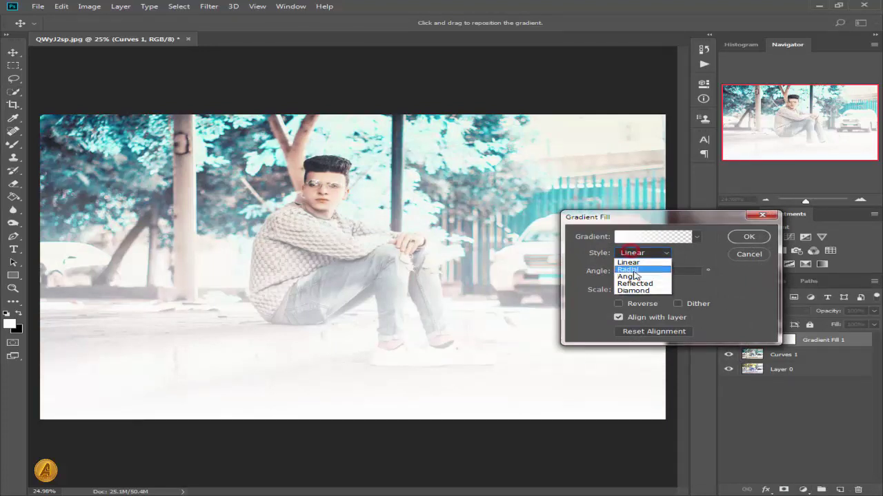
click(631, 263)
drag(376, 247, 335, 55)
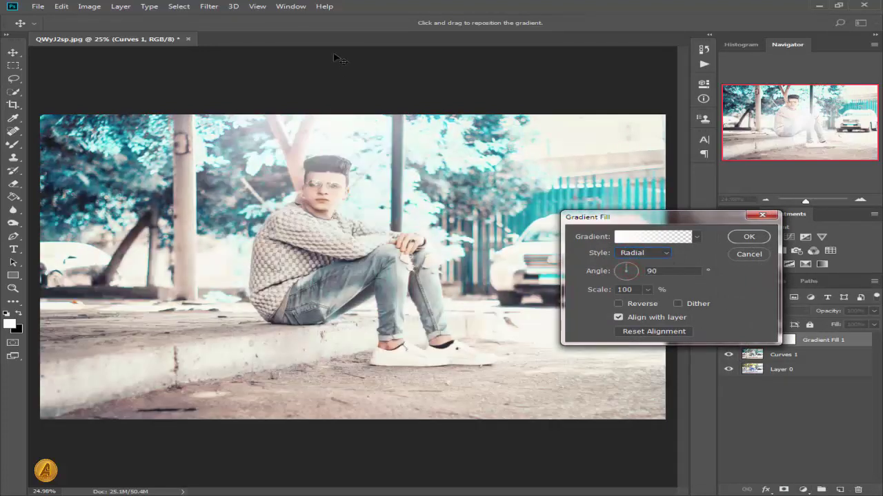
drag(306, 93, 288, 163)
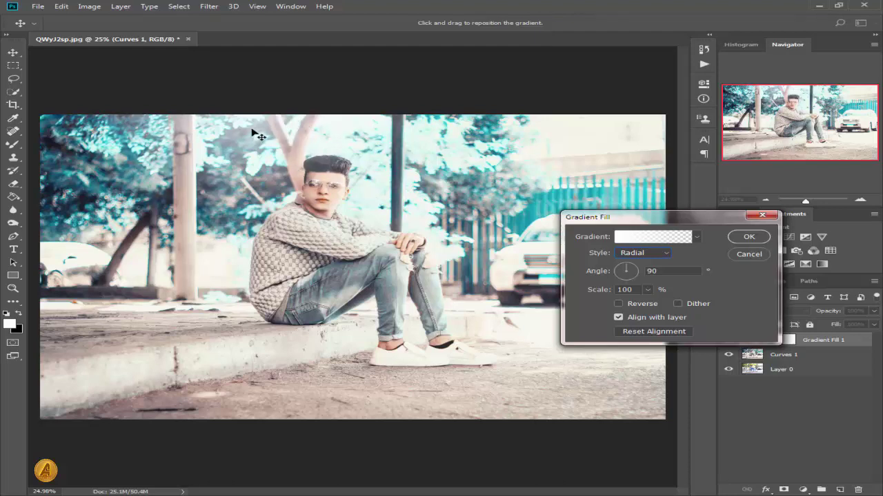
drag(217, 118, 151, 118)
drag(210, 132, 610, 391)
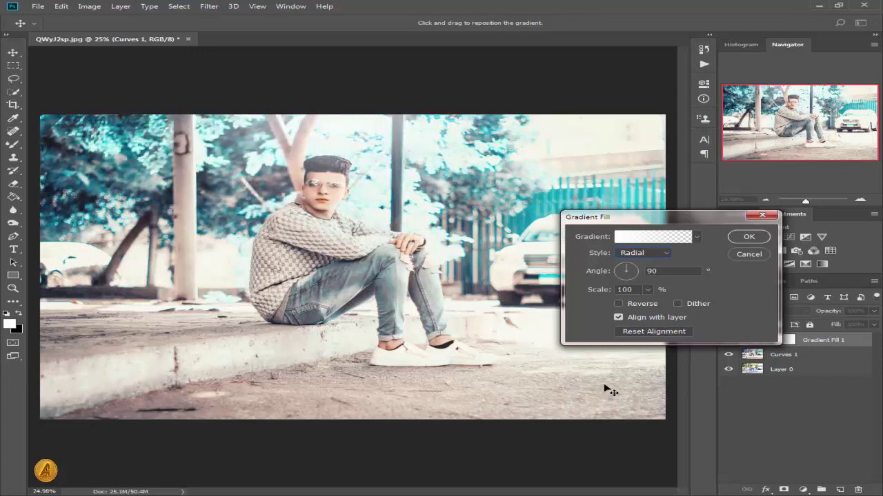
Scale the radial gradient to 154%, reposition its glow over the trees at the photo's upper left, and apply it
click(587, 292)
text(154)
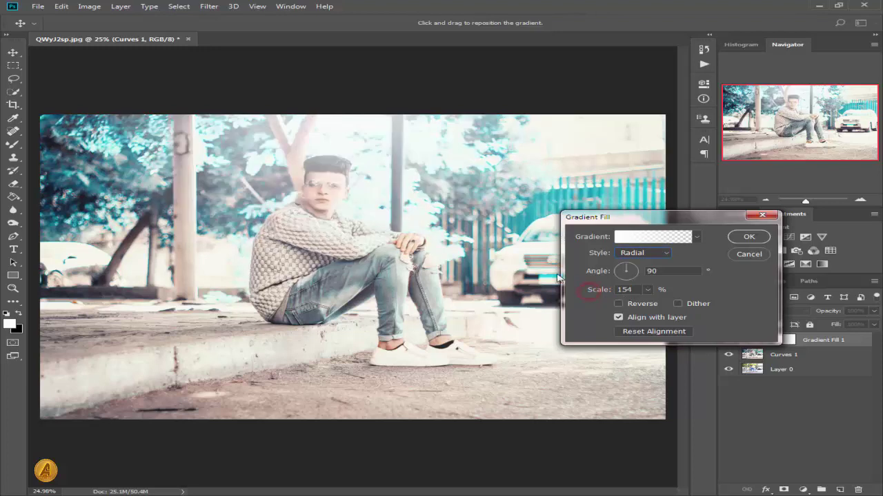
drag(331, 97, 328, 128)
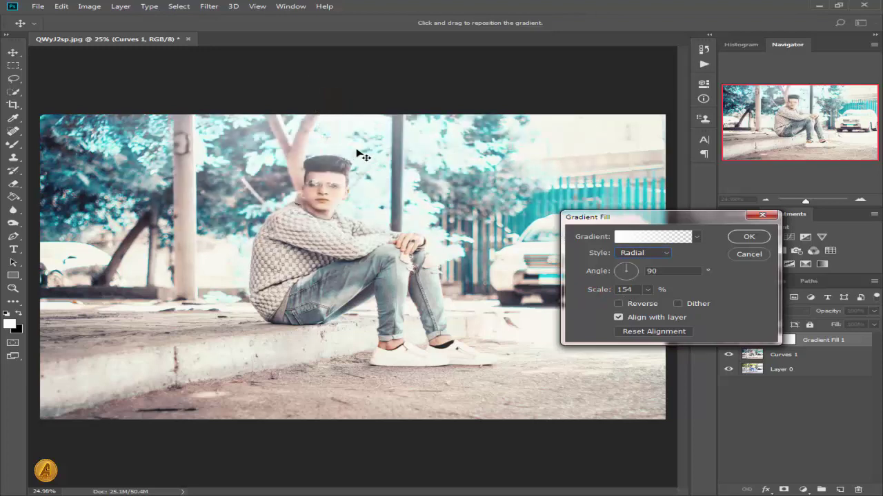
drag(454, 171, 282, 124)
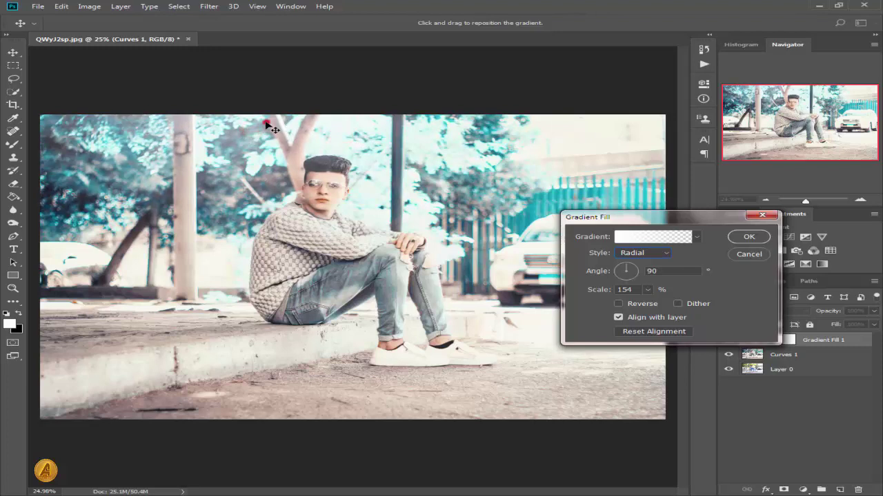
click(749, 238)
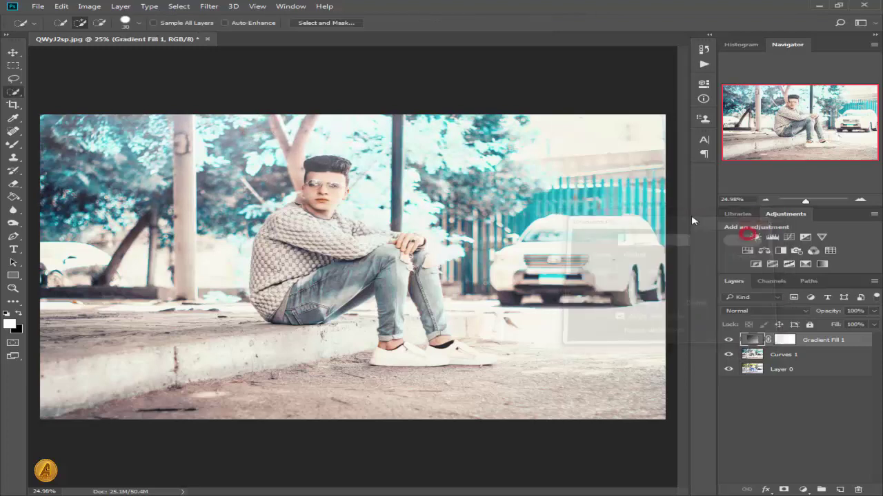
Merge the gradient fill layer with Curves 1 and compare the merged result with the original layer
shift+click(809, 361)
right_click(805, 356)
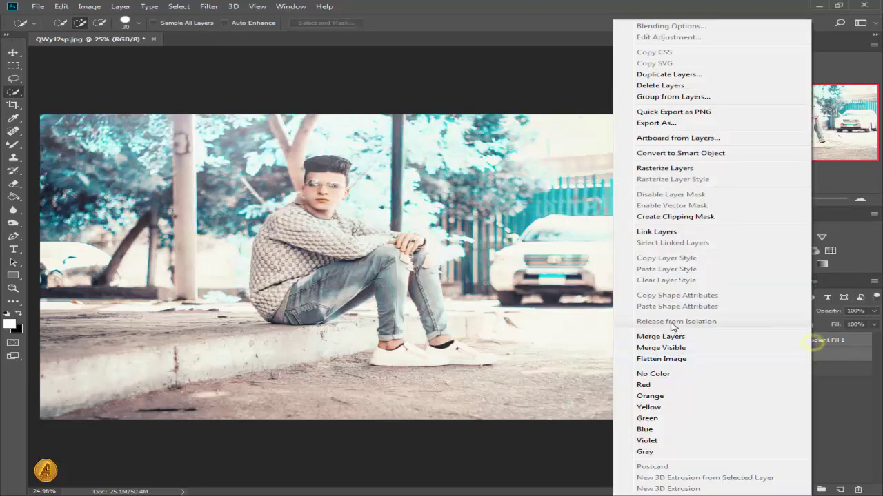
click(655, 335)
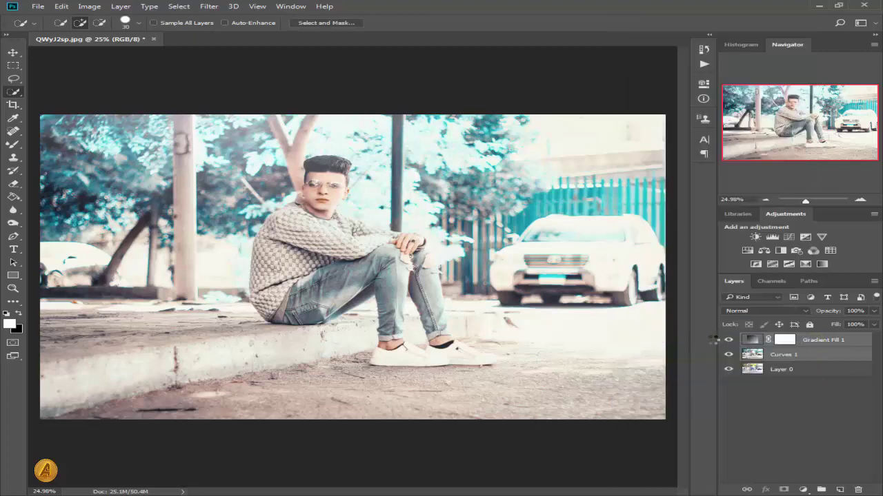
click(728, 340)
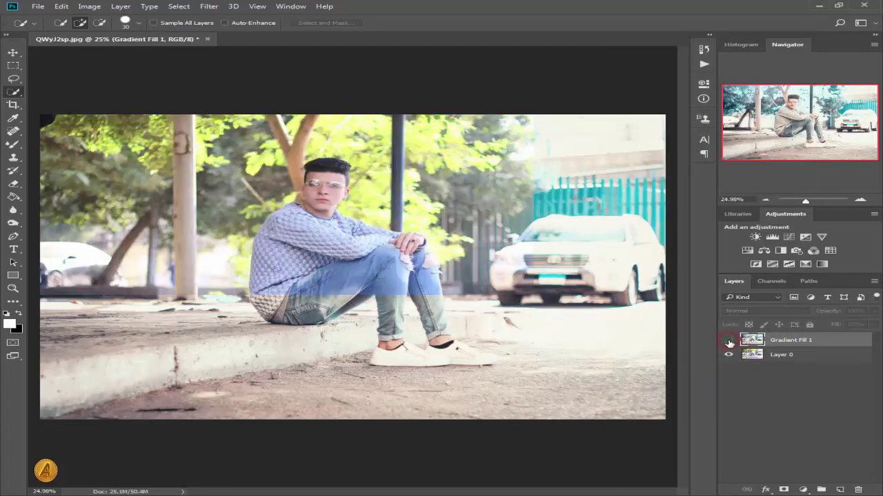
click(729, 340)
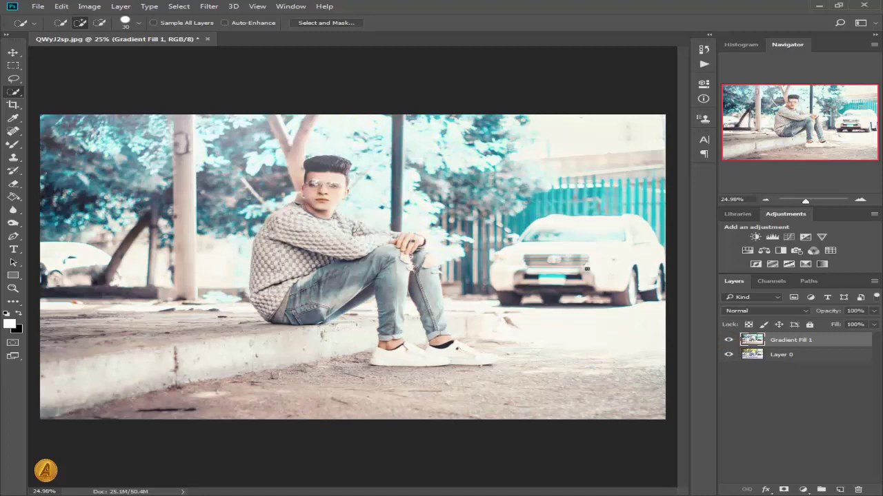
Add another Gradient Fill layer in Linear style using the Neutral Density preset
click(802, 490)
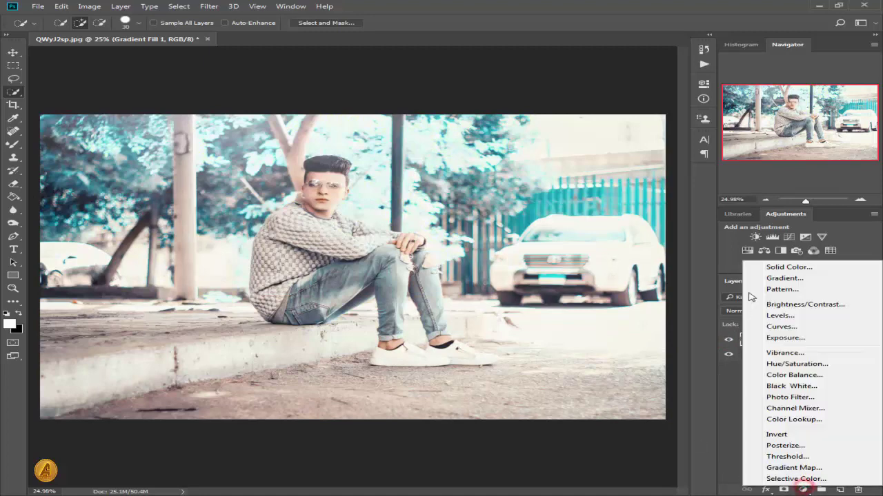
click(766, 277)
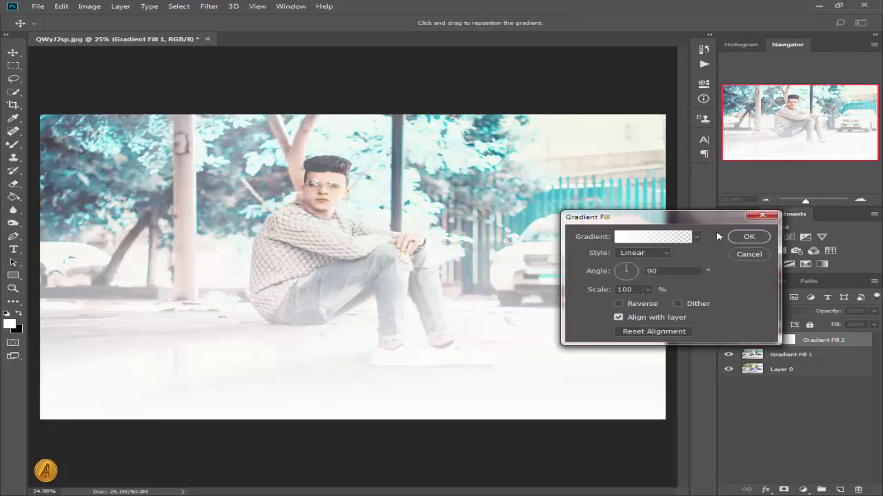
click(673, 238)
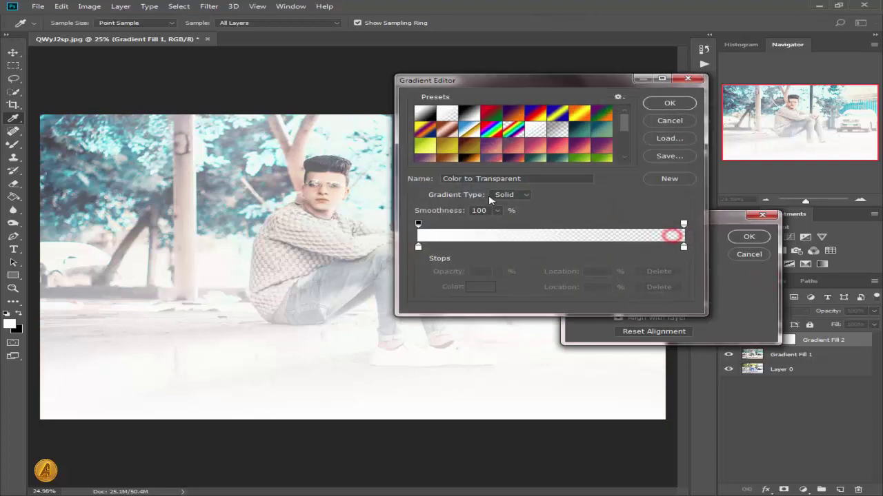
click(467, 116)
click(556, 131)
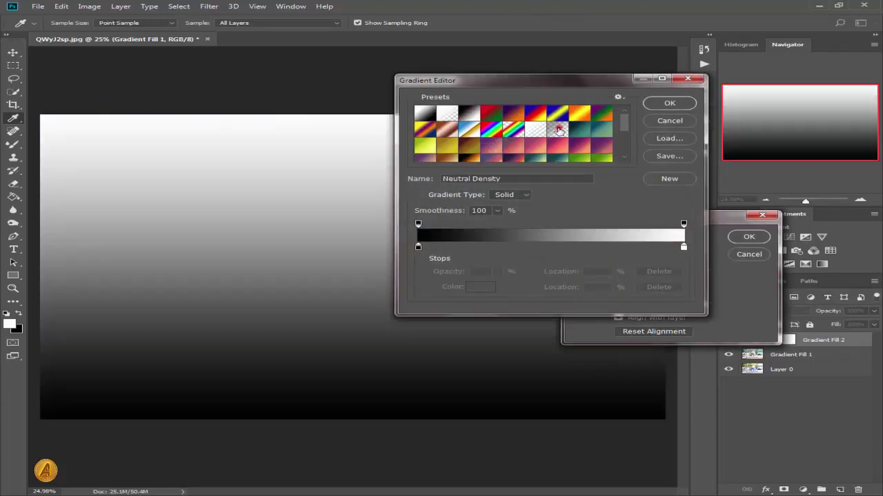
click(657, 109)
Lower the dark gradient onto the ground along the photo's lower edge, set its scale to 163%, and apply it
drag(390, 305, 388, 386)
drag(386, 248, 372, 345)
drag(350, 301, 338, 372)
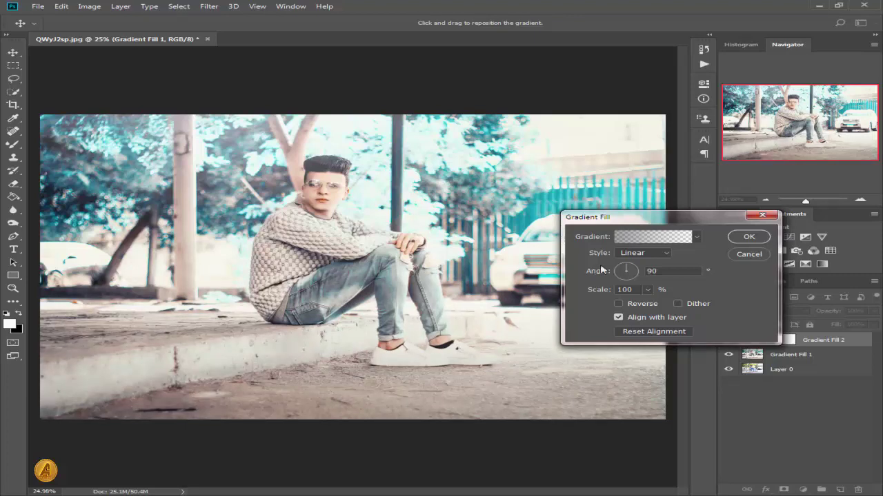
drag(409, 345, 391, 395)
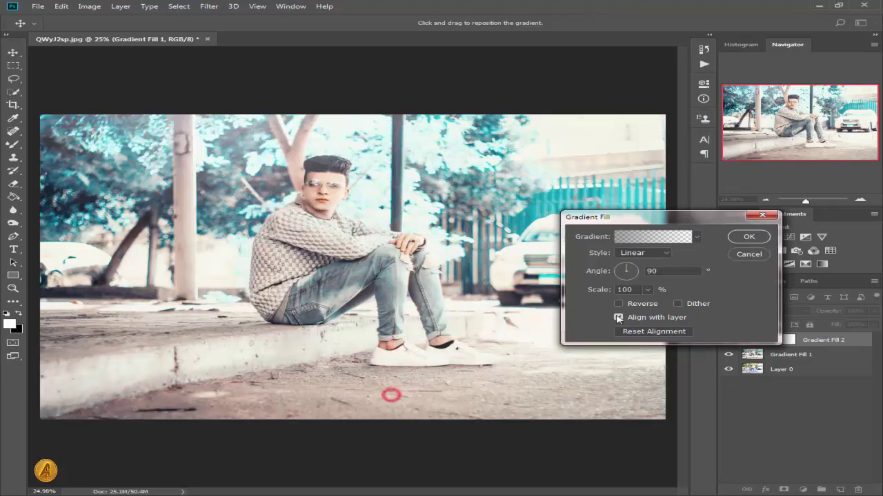
drag(589, 292, 631, 292)
drag(271, 362, 311, 407)
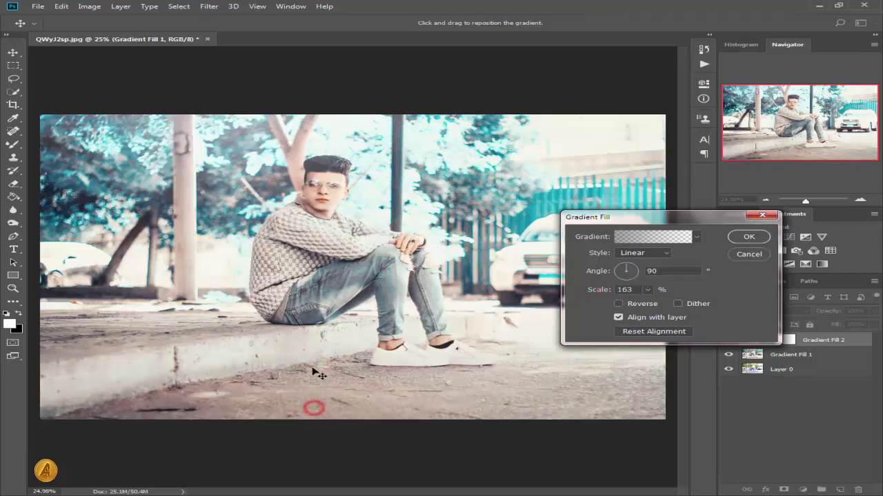
drag(313, 373, 315, 384)
click(745, 238)
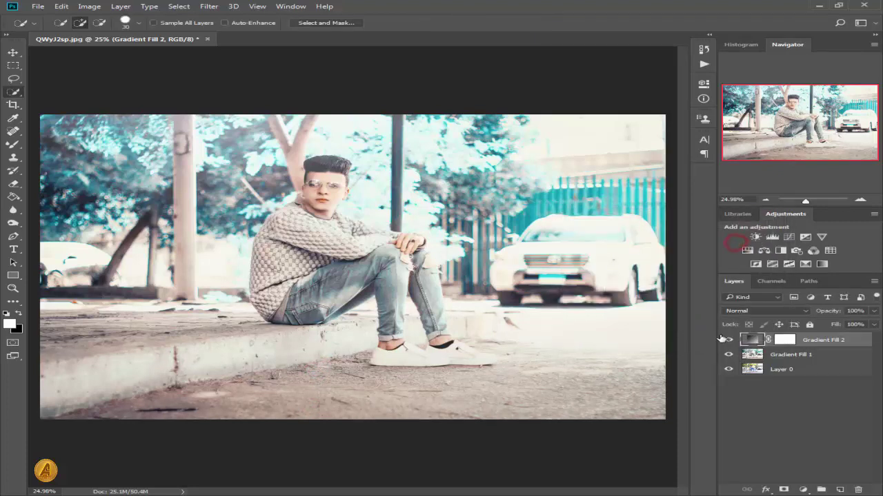
Merge Gradient Fill 2 with Gradient Fill 1 and compare the merged grade with the original layer
click(728, 341)
click(728, 341)
ctrl+click(798, 353)
right_click(831, 350)
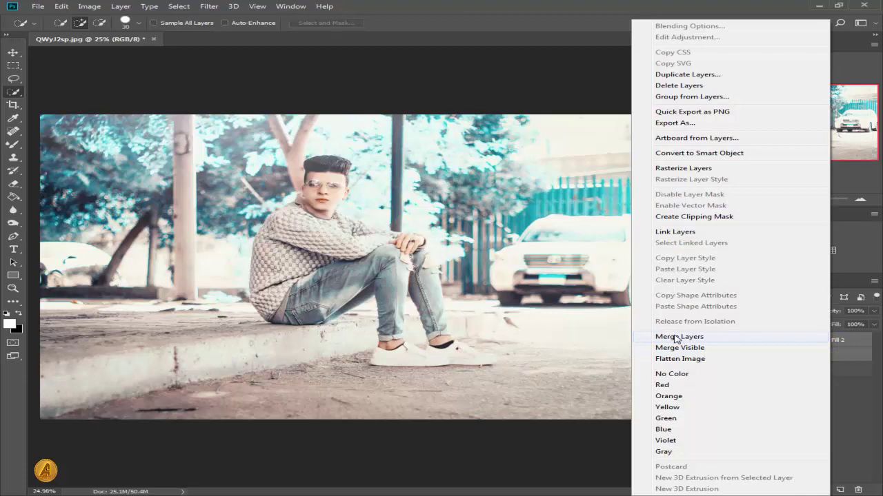
click(675, 337)
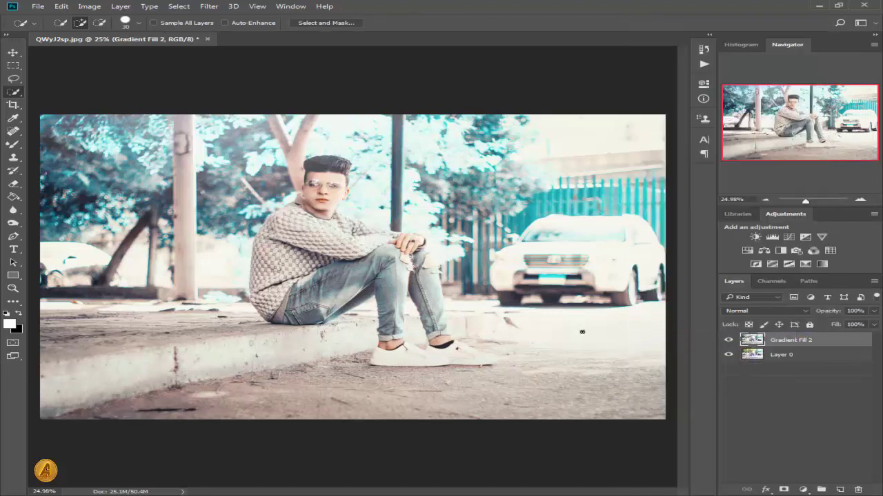
click(728, 341)
click(728, 342)
click(727, 342)
click(728, 342)
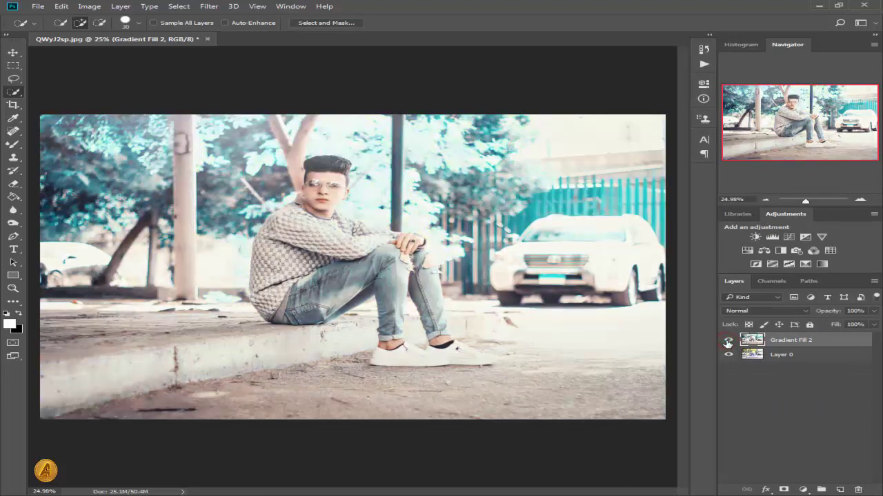